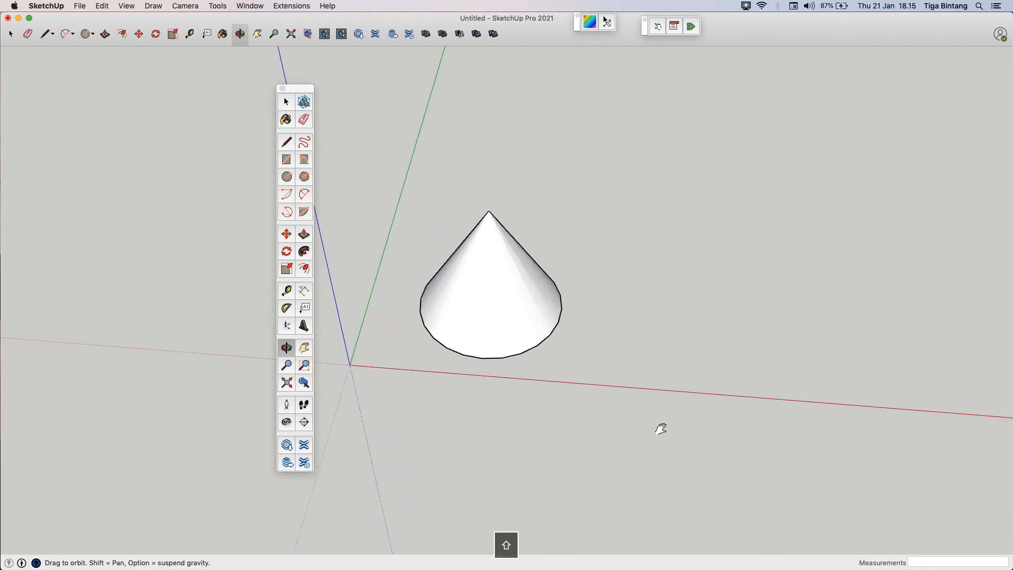
# Step: Delete the existing cone so that the model is empty
pyautogui.press('space')
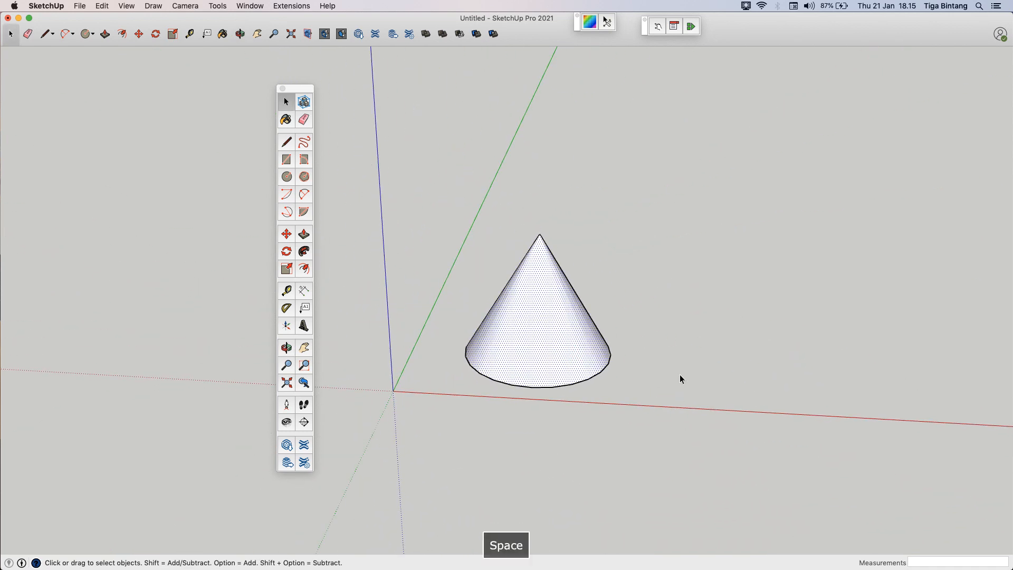
pyautogui.press('super+a')
pyautogui.press('BackSpace')
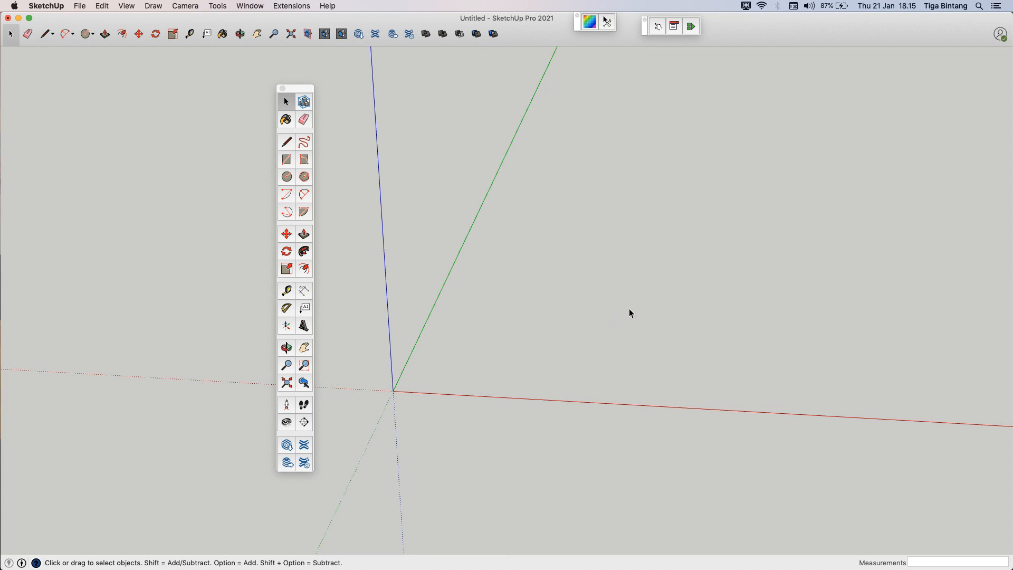
# Step: Draw a circle of about 336 cm radius on the ground and extrude it up about 706 cm into a cylinder
pyautogui.press('c')
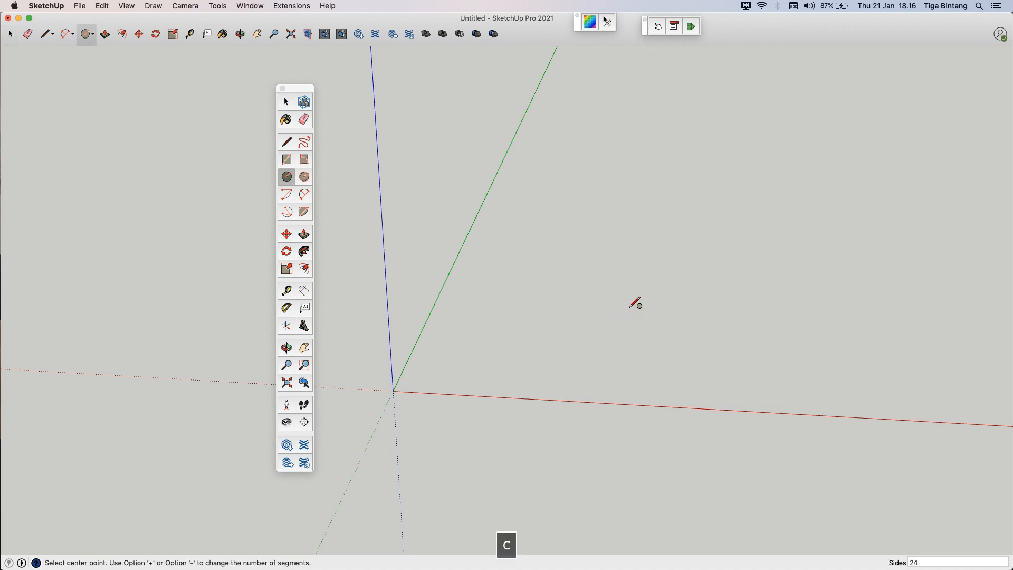
pyautogui.click(552, 331)
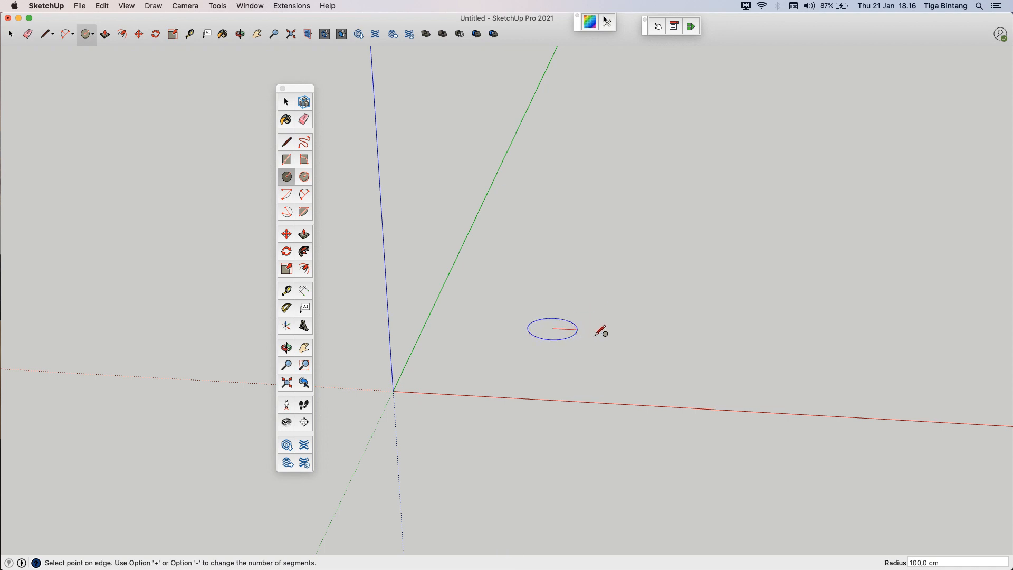
pyautogui.click(639, 338)
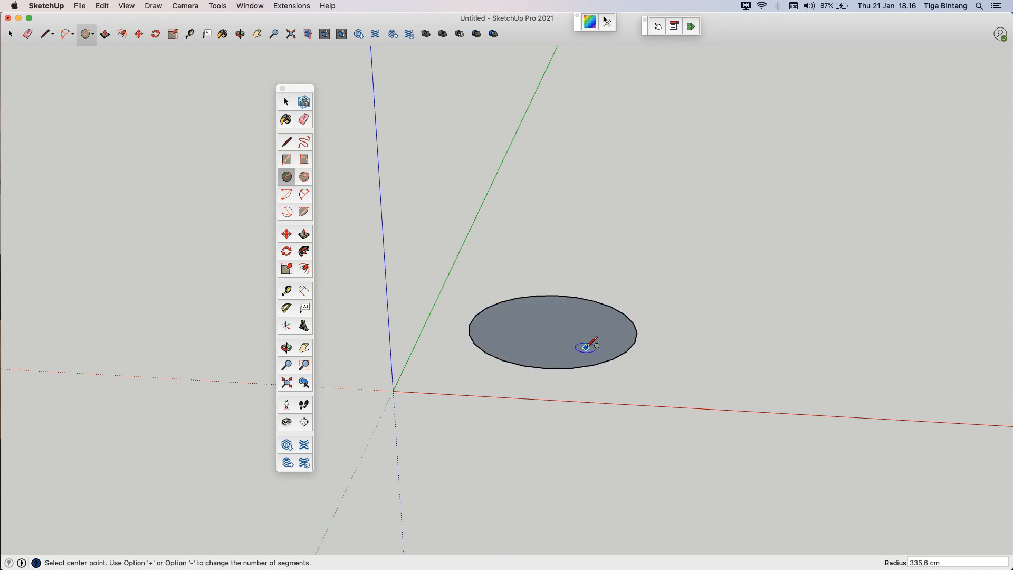
pyautogui.press('p')
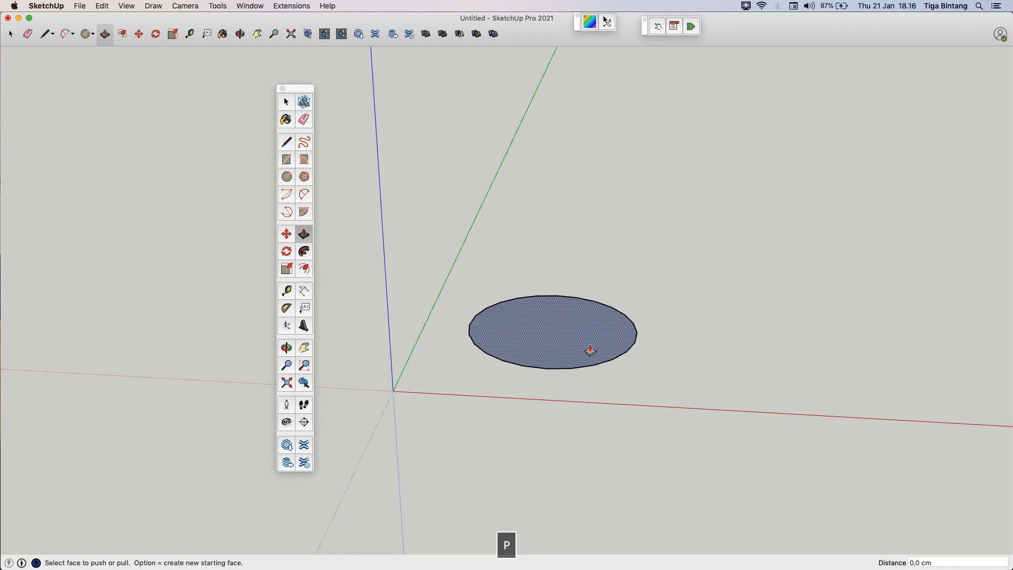
pyautogui.moveTo(589, 350); pyautogui.dragTo(603, 170)
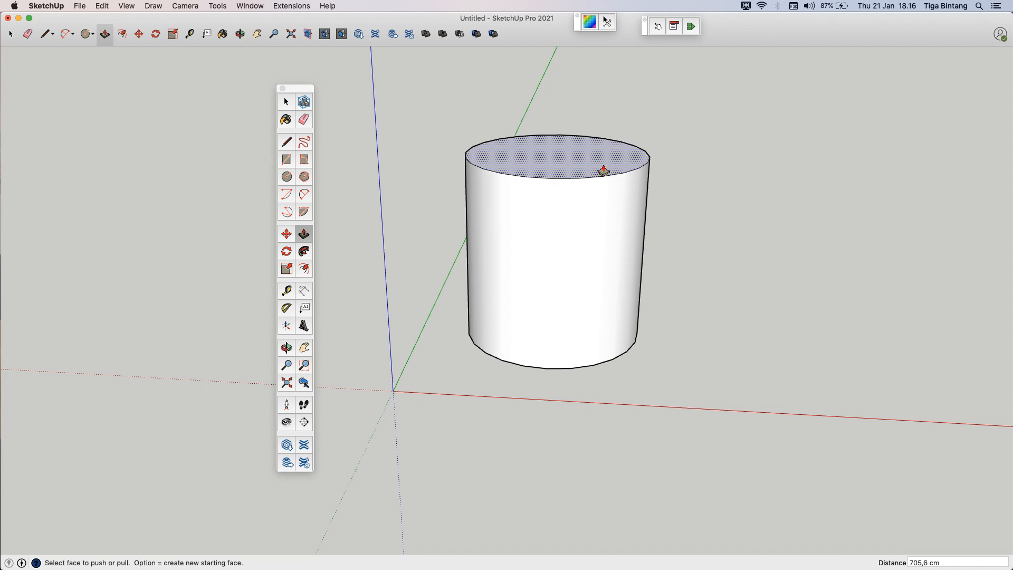
# Step: Try moving the cylinder's top edge down about 147 cm from an off-axis point, and undo the move
pyautogui.press('m')
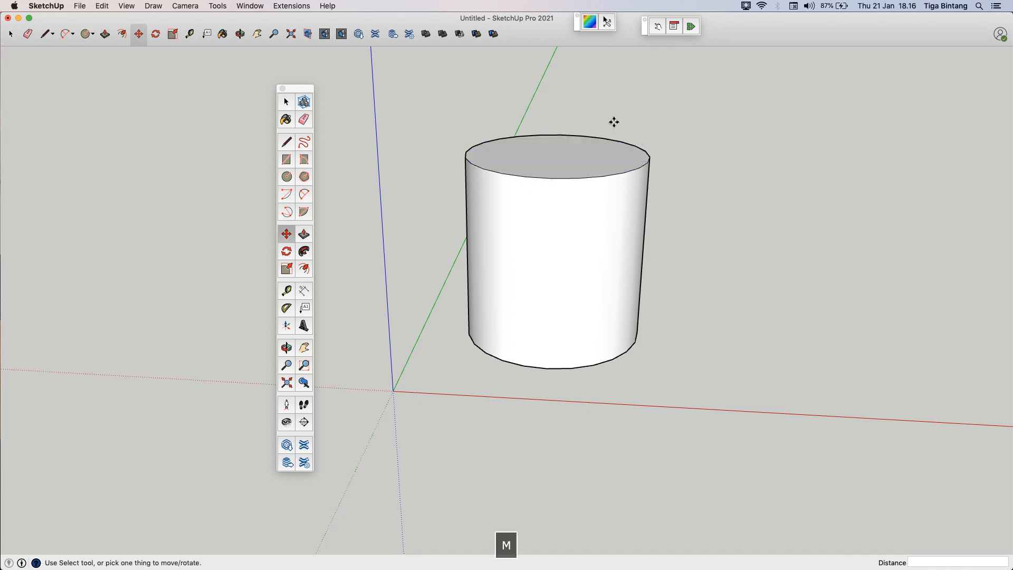
pyautogui.click(640, 167)
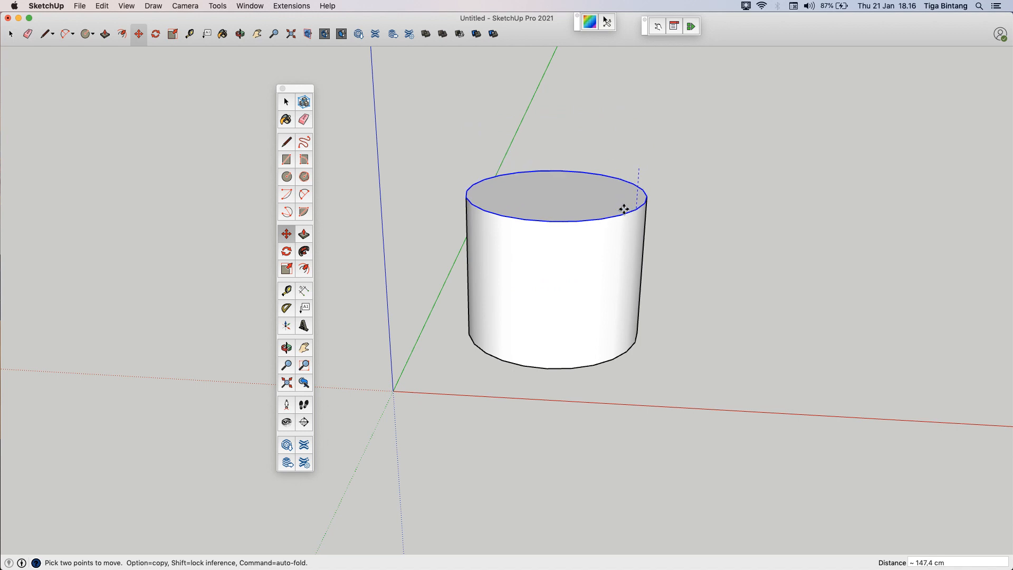
pyautogui.press('super+z')
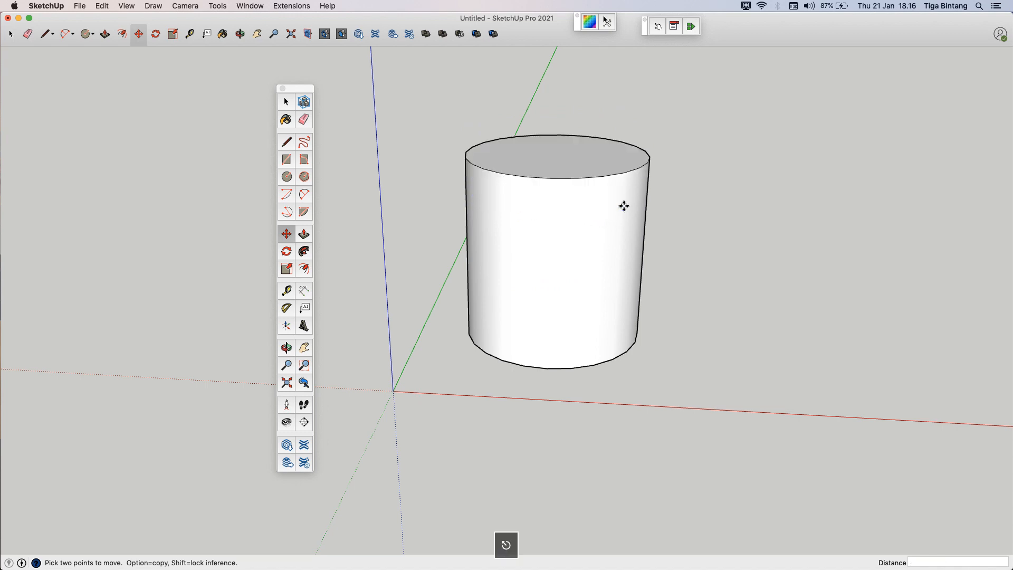
# Step: Taper the cylinder into a cone by moving the top edge's red-axis quadrant point about 336 cm to the circle's centre
pyautogui.click(649, 158)
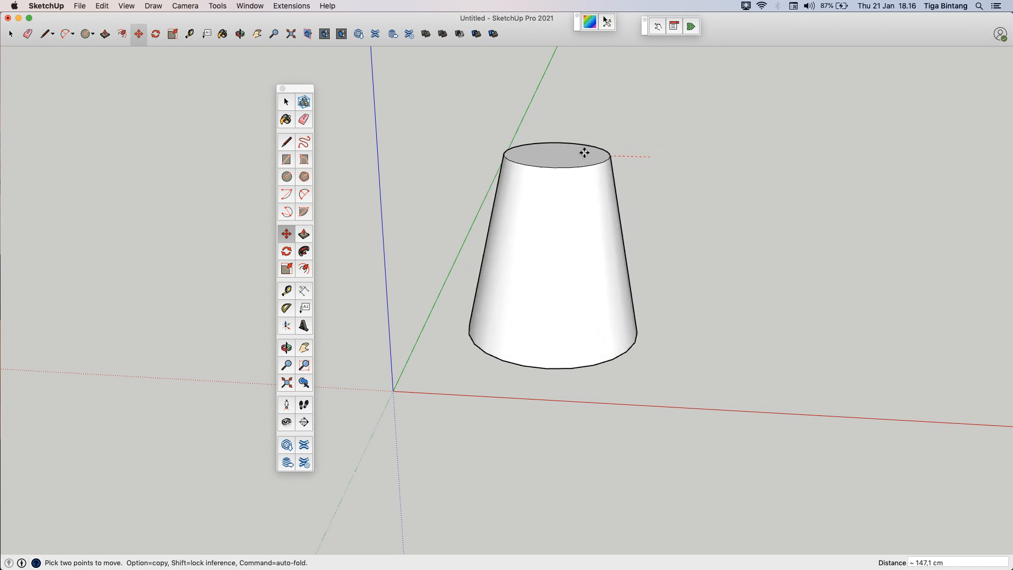
pyautogui.click(557, 153)
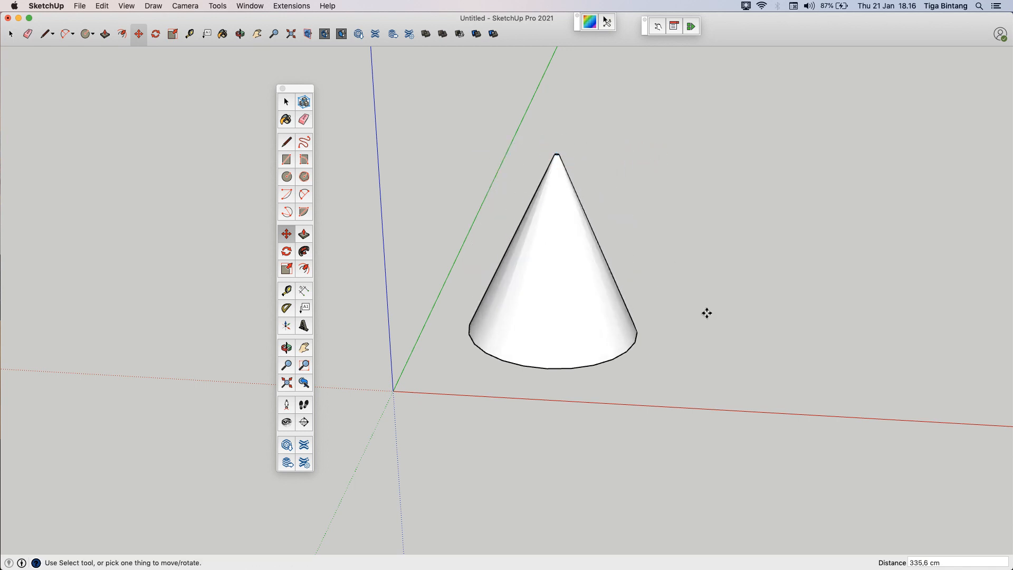
# Step: Close the cone's tip by moving the small remaining top circle's quadrant point inward to its centre
pyautogui.press('o')
pyautogui.moveTo(633, 226); pyautogui.dragTo(548, 289)
pyautogui.scroll(3, 554, 236)
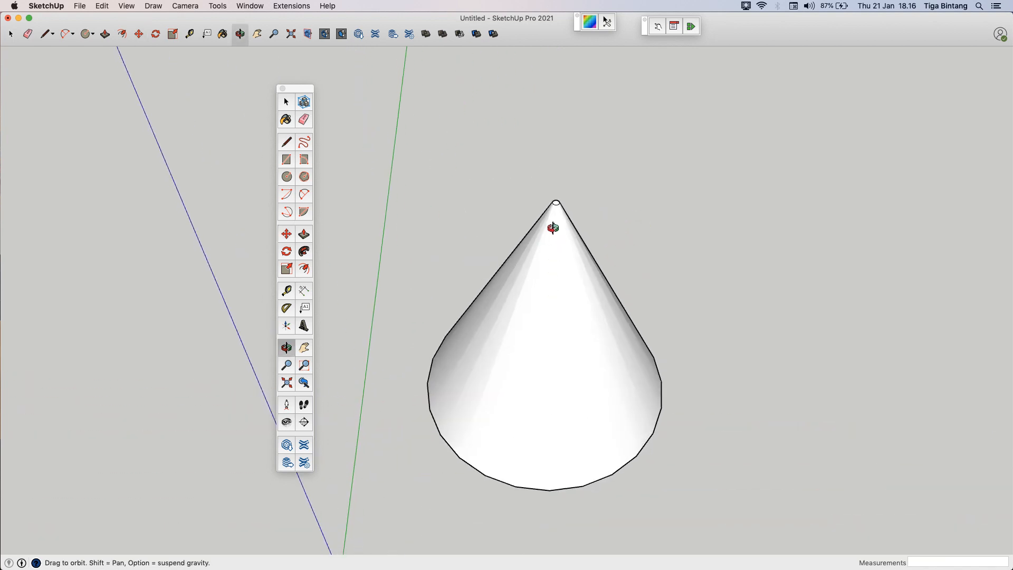
pyautogui.scroll(3, 552, 228)
pyautogui.press('space')
pyautogui.click(563, 187)
pyautogui.scroll(2, 564, 189)
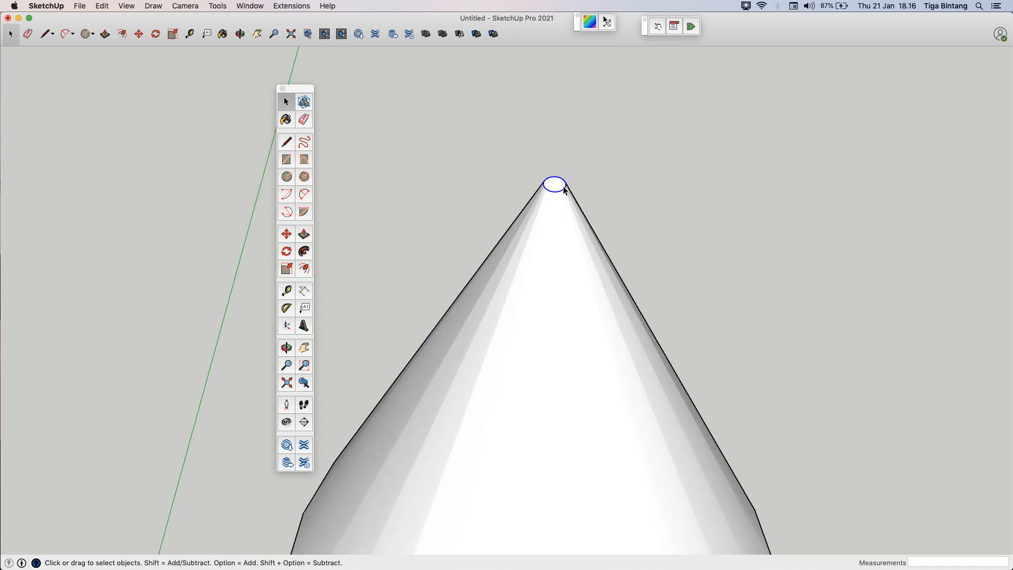
pyautogui.press('m')
pyautogui.scroll(2, 564, 188)
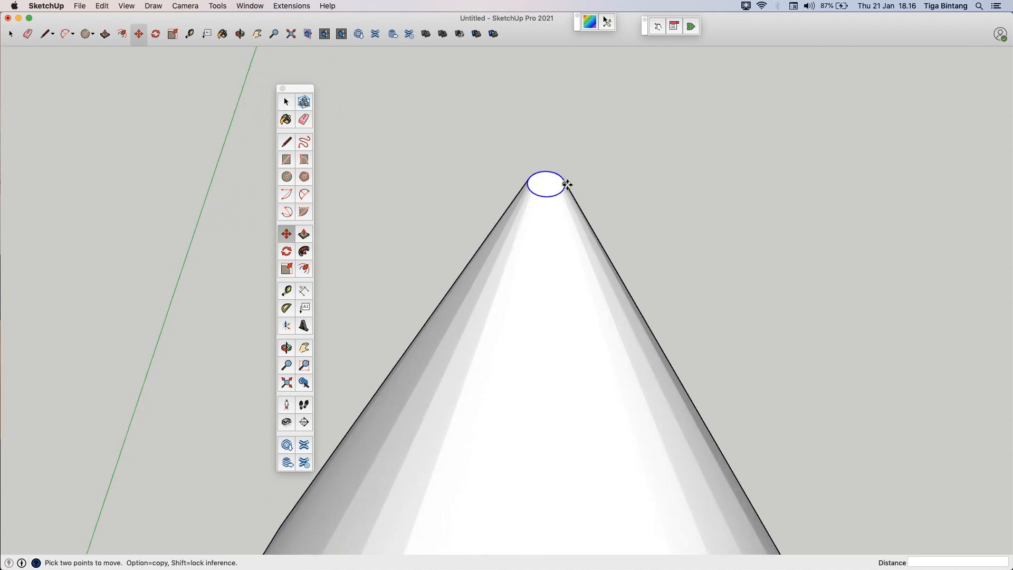
pyautogui.press('space')
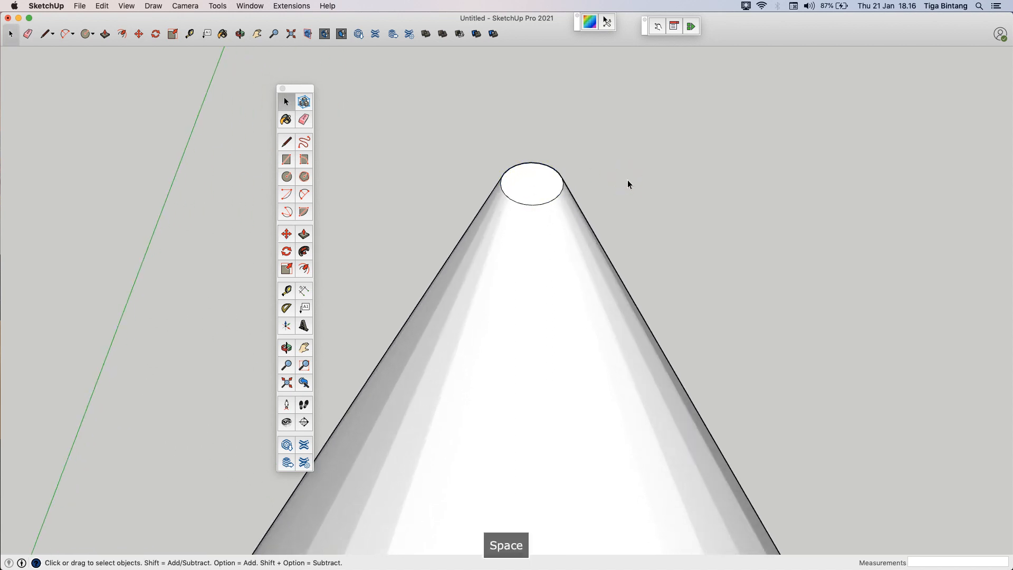
pyautogui.press('m')
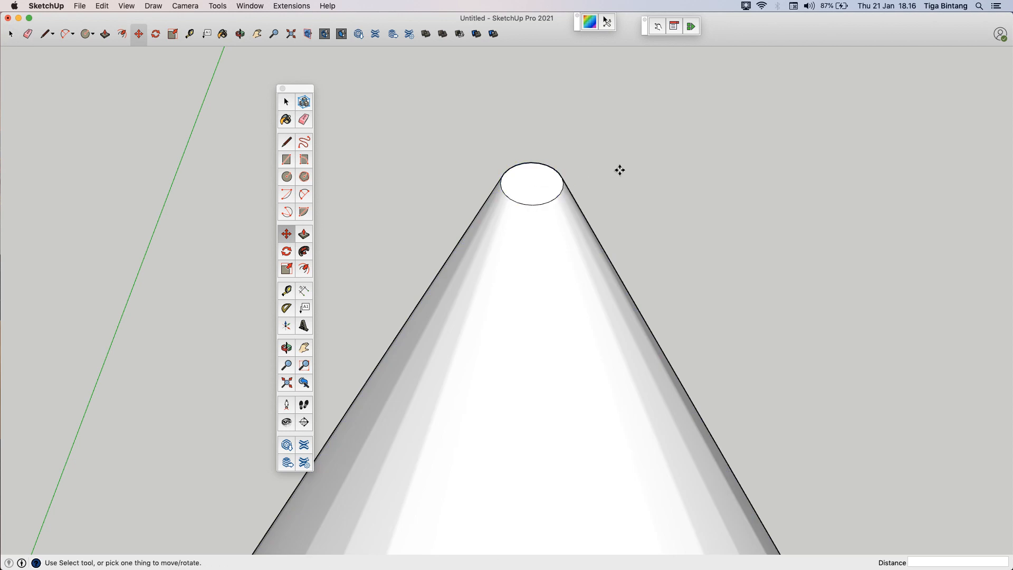
pyautogui.click(564, 184)
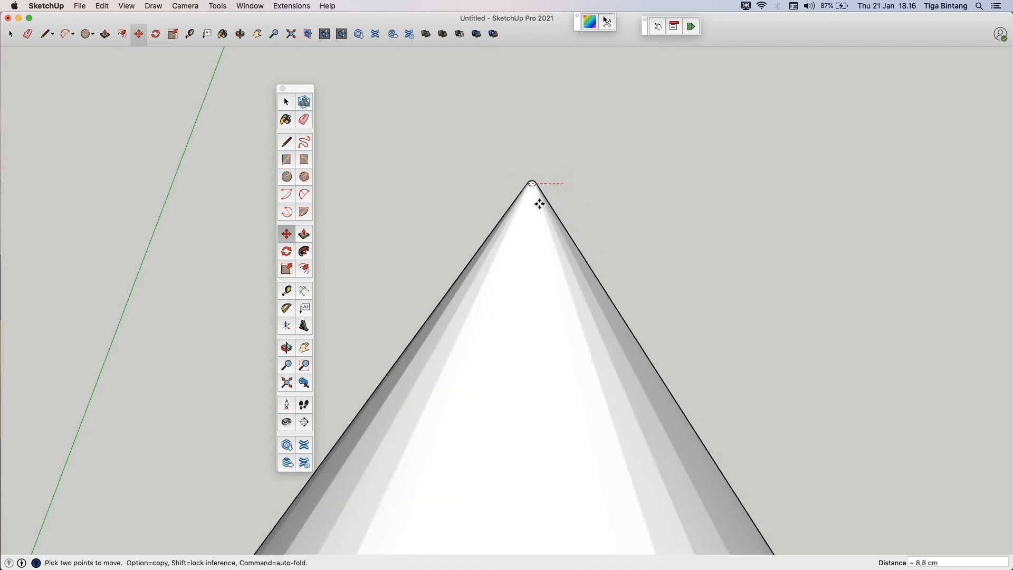
pyautogui.click(495, 104)
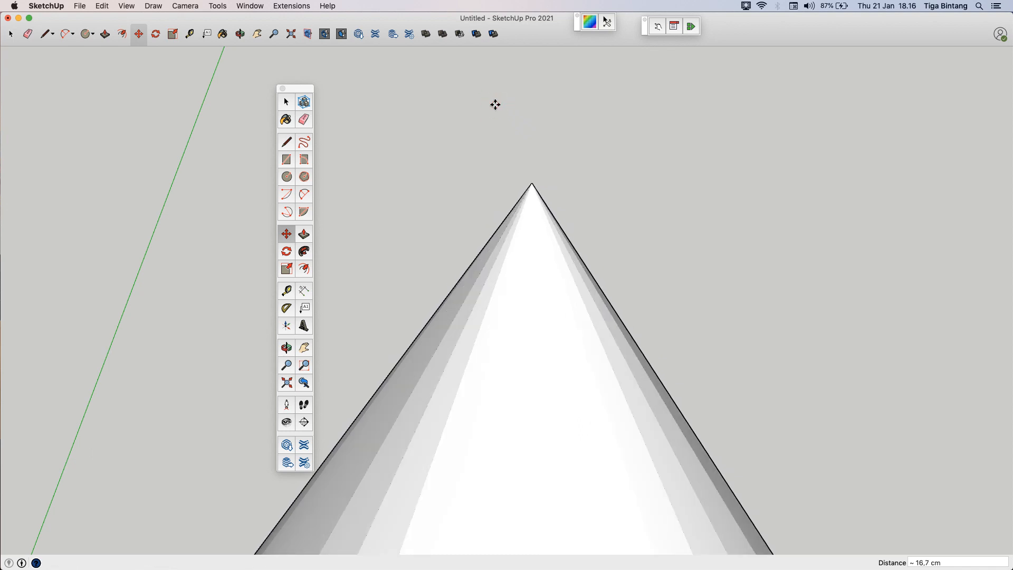
# Step: Draw a second circle of about 240 cm radius on the ground beside the cone
pyautogui.press('space')
pyautogui.scroll(-5, 694, 331)
pyautogui.scroll(-3, 694, 333)
pyautogui.press('o')
pyautogui.keyDown('shift'); pyautogui.moveTo(742, 507); pyautogui.dragTo(642, 330); pyautogui.keyUp('shift')
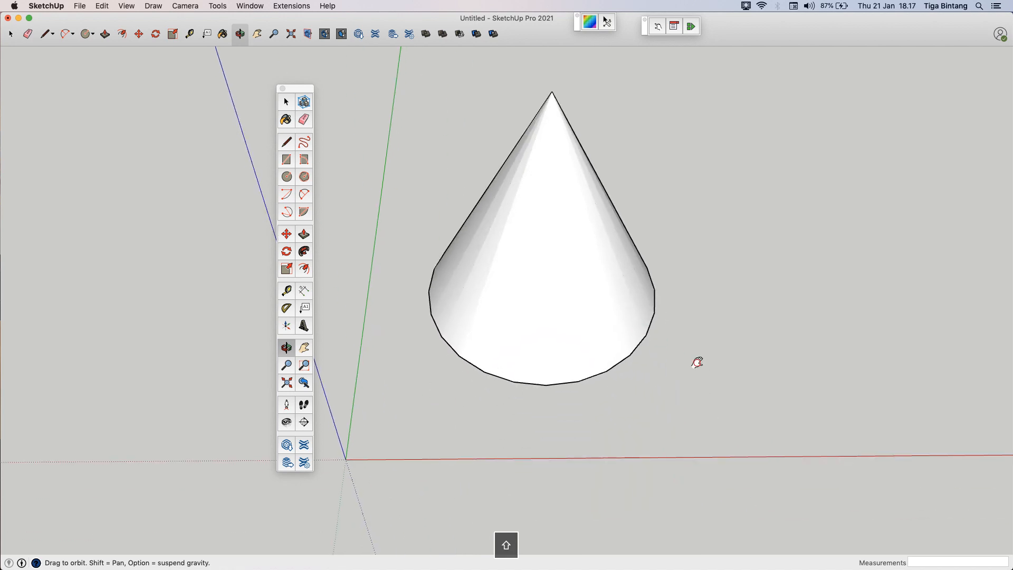
pyautogui.keyDown('shift'); pyautogui.moveTo(712, 340); pyautogui.dragTo(595, 450); pyautogui.keyUp('shift')
pyautogui.keyDown('shift'); pyautogui.moveTo(715, 407); pyautogui.dragTo(692, 405); pyautogui.keyUp('shift')
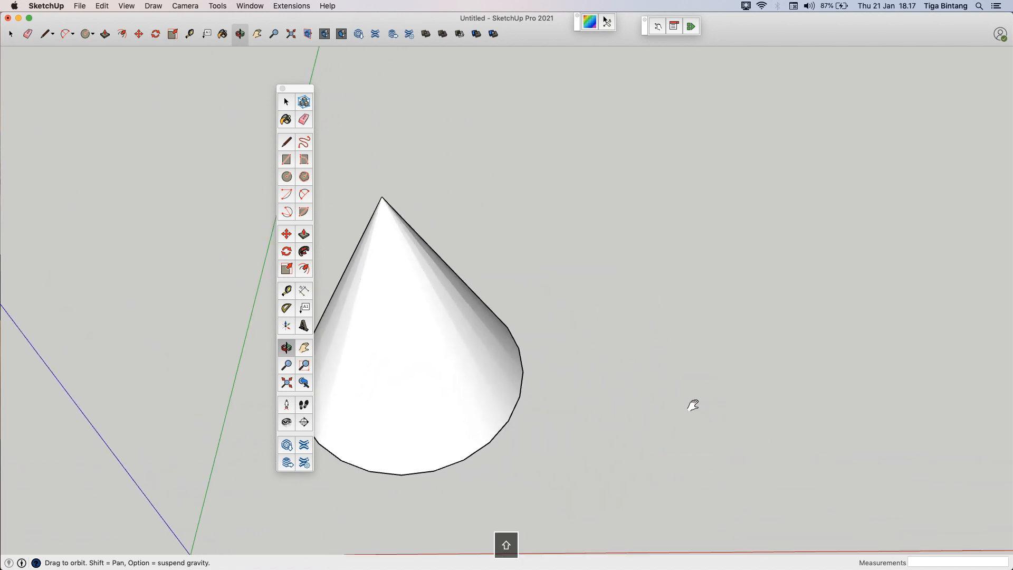
pyautogui.press('c')
pyautogui.click(678, 383)
pyautogui.click(760, 384)
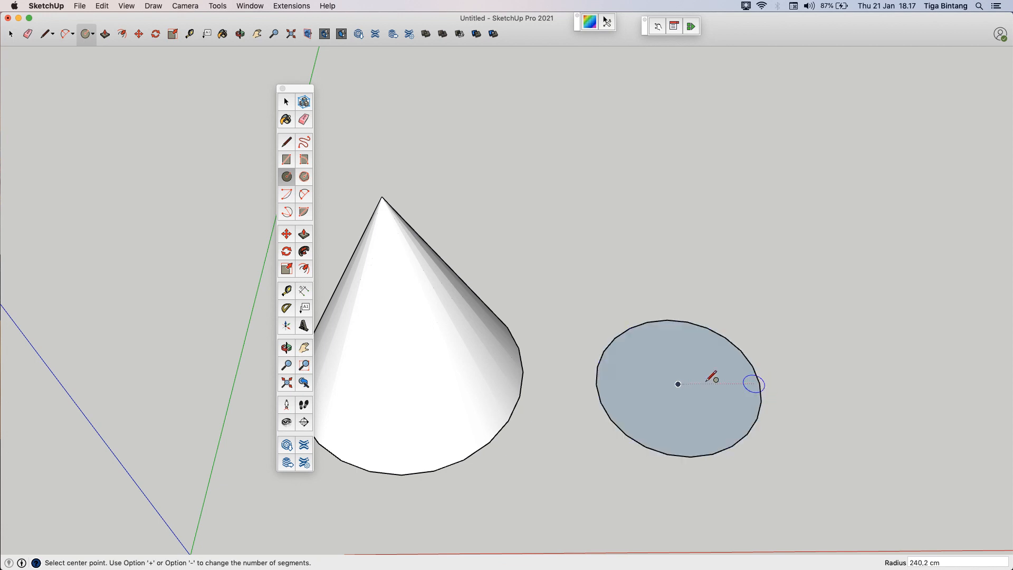
# Step: Extrude the second circle up about 393 cm into a cylinder
pyautogui.press('p')
pyautogui.click(691, 407)
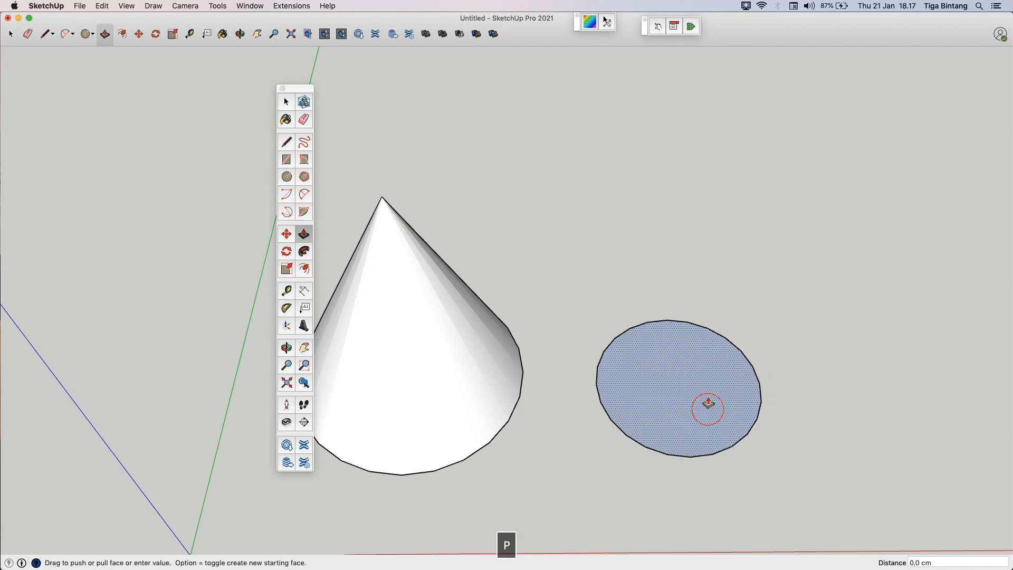
pyautogui.click(718, 322)
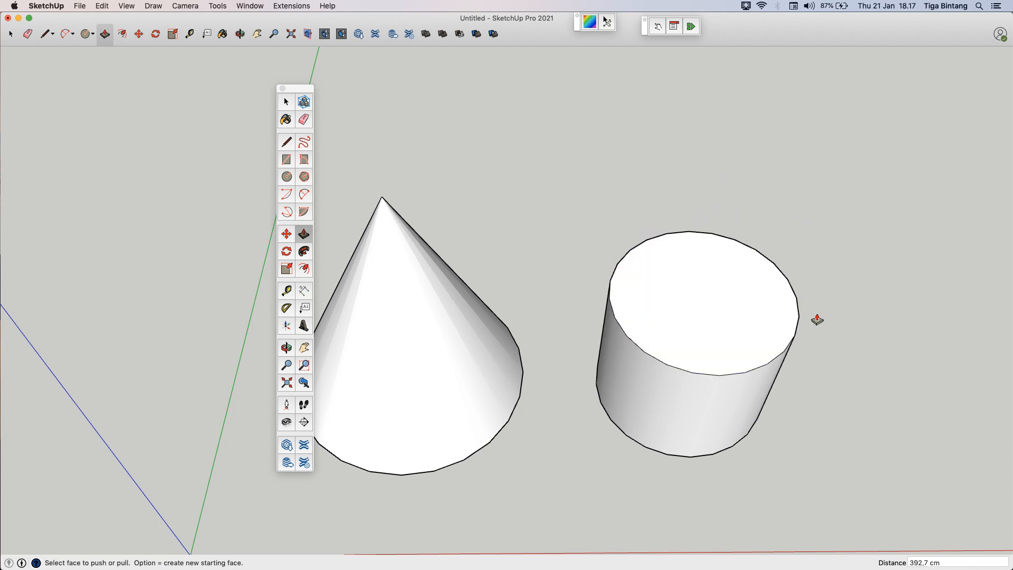
# Step: Scale the second cylinder's top face uniformly about its centre to about 0.11
pyautogui.press('space')
pyautogui.click(751, 307)
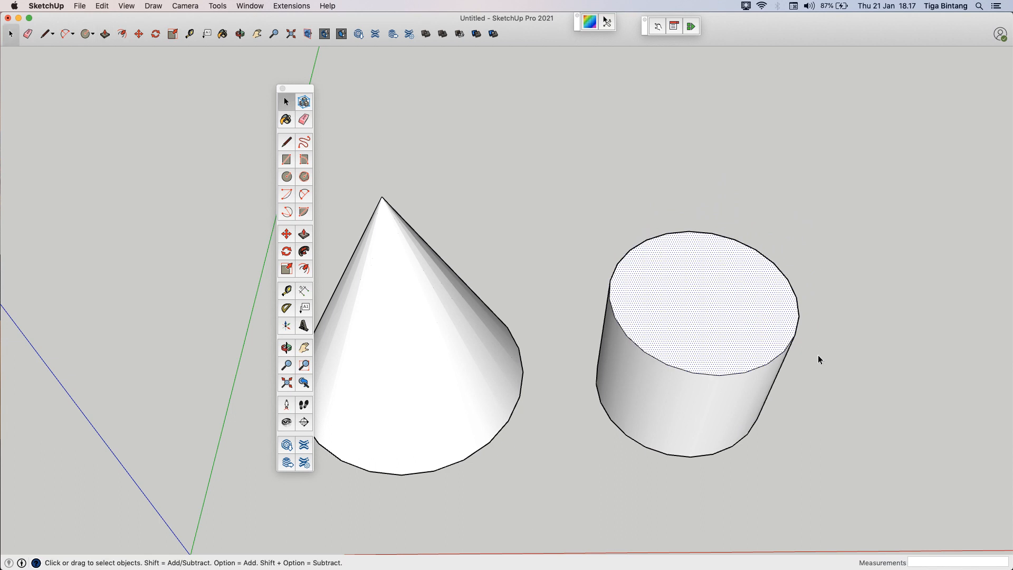
pyautogui.press('m')
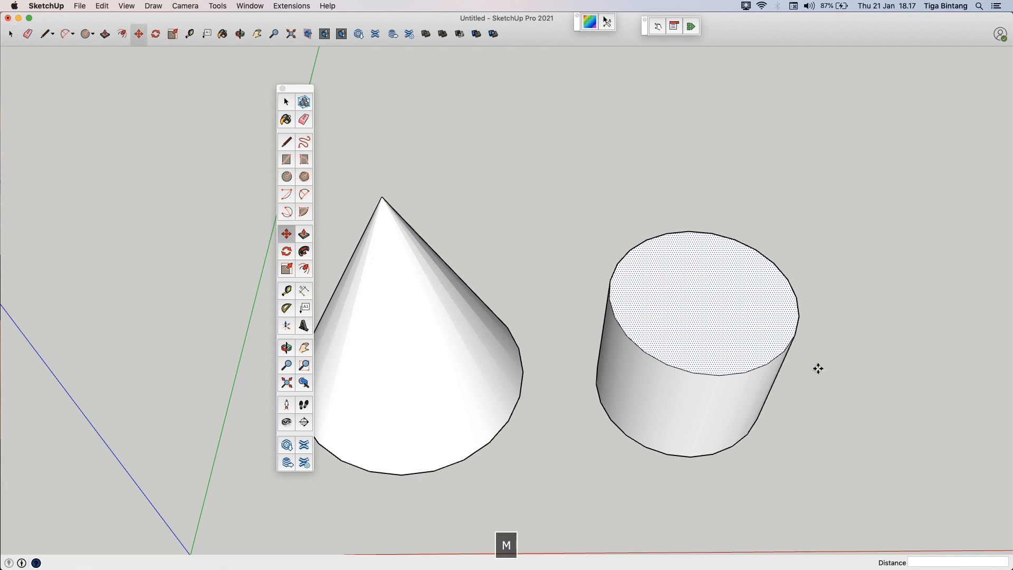
pyautogui.press('s')
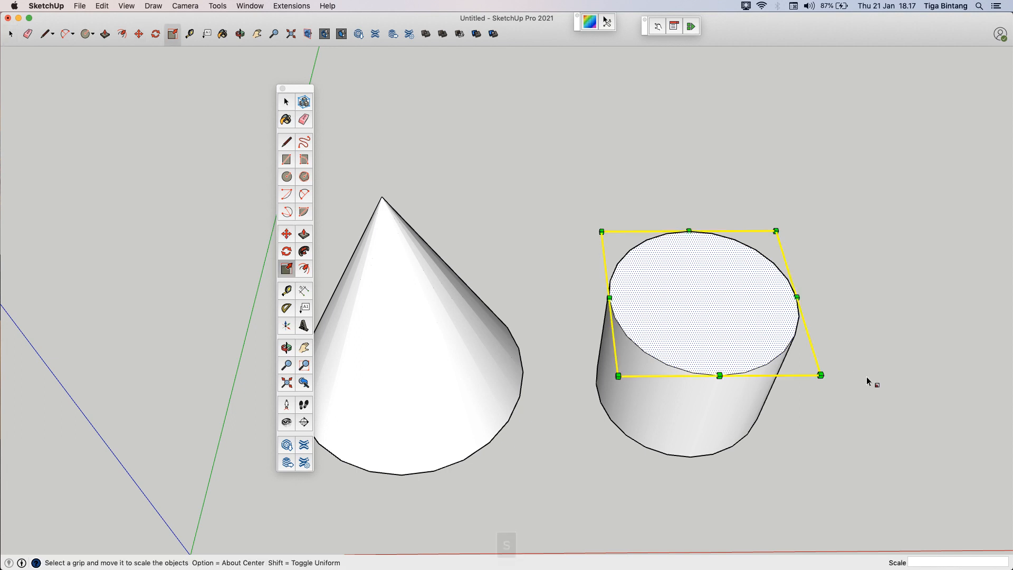
pyautogui.moveTo(821, 376); pyautogui.dragTo(715, 306)
pyautogui.press('alt')
pyautogui.click(705, 294)
# Step: Scale the small top face repeatedly about its centre until the second cone has a nearly sharp tip
pyautogui.scroll(7, 706, 293)
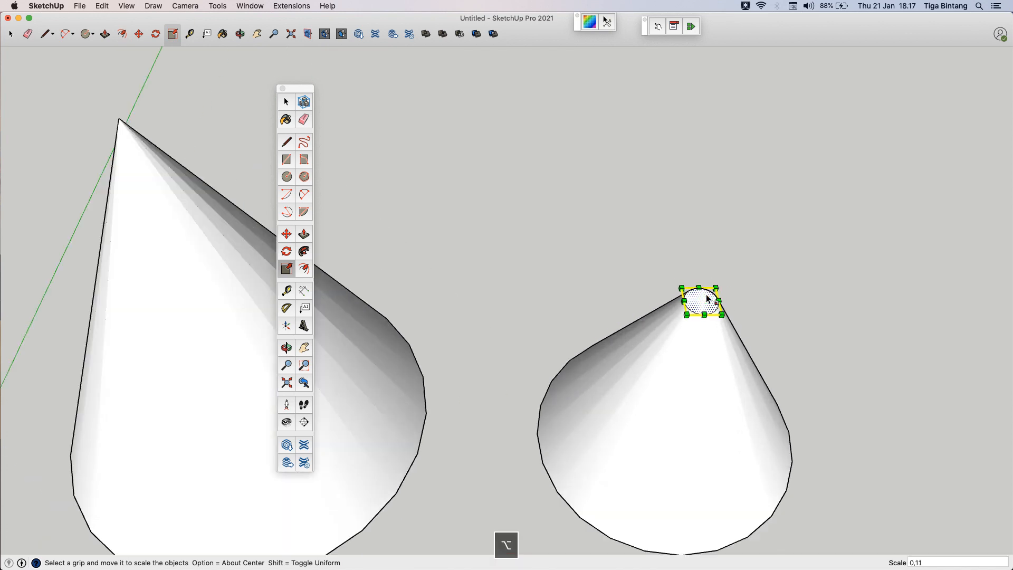
pyautogui.keyDown('alt'); pyautogui.moveTo(752, 350); pyautogui.dragTo(702, 330); pyautogui.keyUp('alt')
pyautogui.scroll(5, 701, 325)
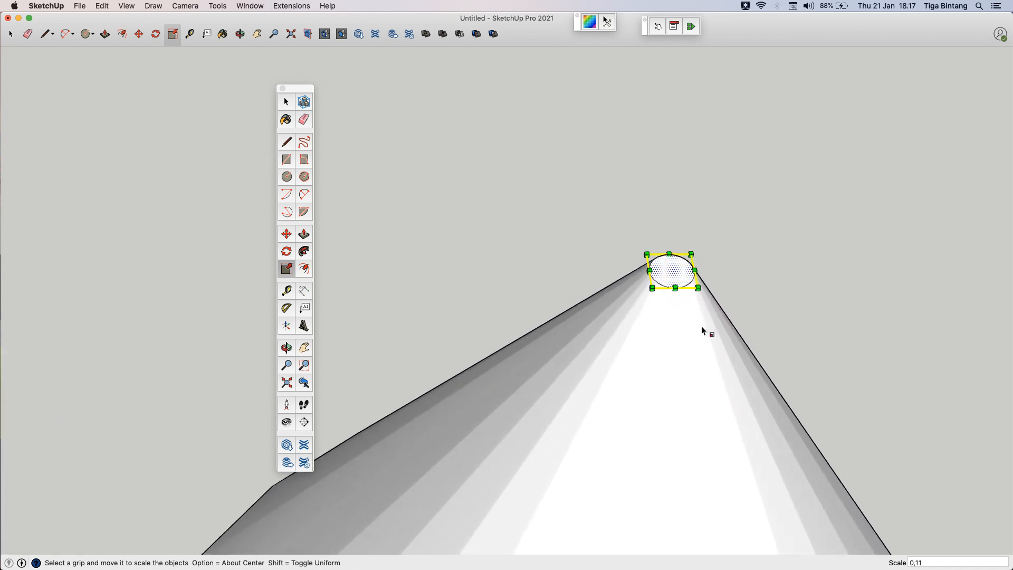
pyautogui.keyDown('alt'); pyautogui.moveTo(696, 280); pyautogui.dragTo(667, 260); pyautogui.keyUp('alt')
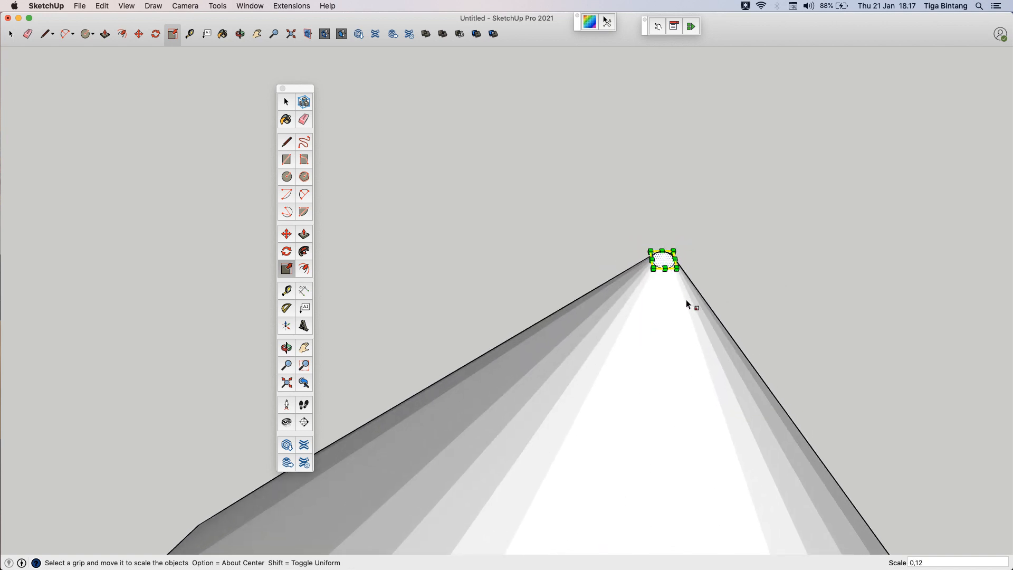
pyautogui.scroll(3, 686, 298)
pyautogui.keyDown('alt'); pyautogui.moveTo(662, 211); pyautogui.dragTo(630, 199); pyautogui.keyUp('alt')
pyautogui.press('space')
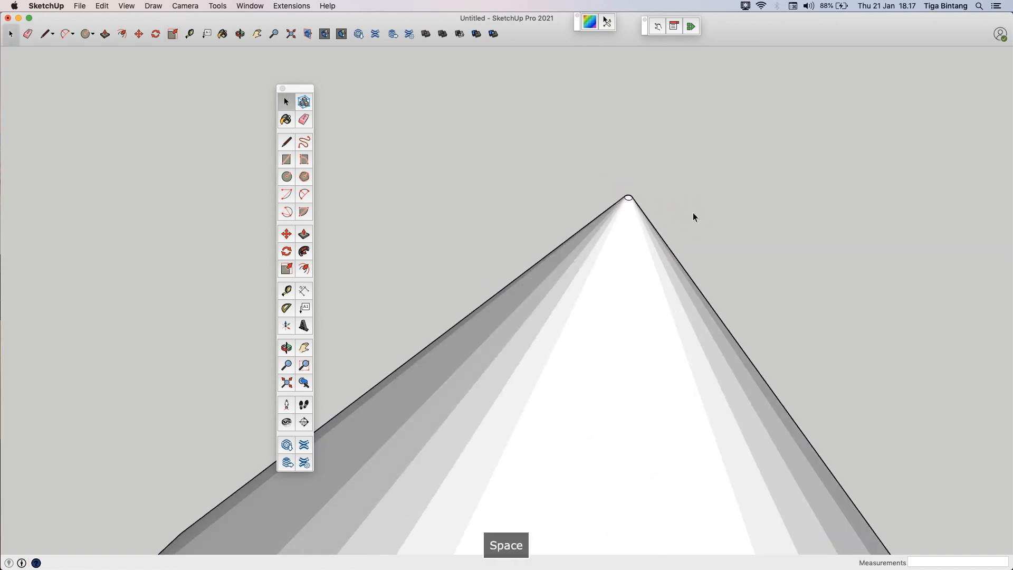
# Step: Draw a third circle of about 229 cm radius on the ground beside the second cone
pyautogui.scroll(-2, 633, 226)
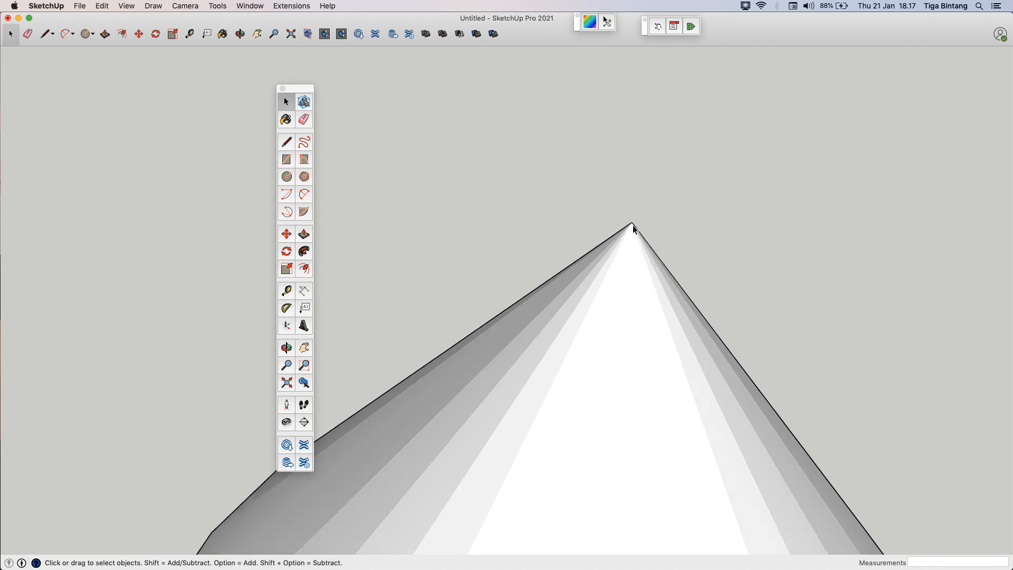
pyautogui.scroll(-6, 633, 228)
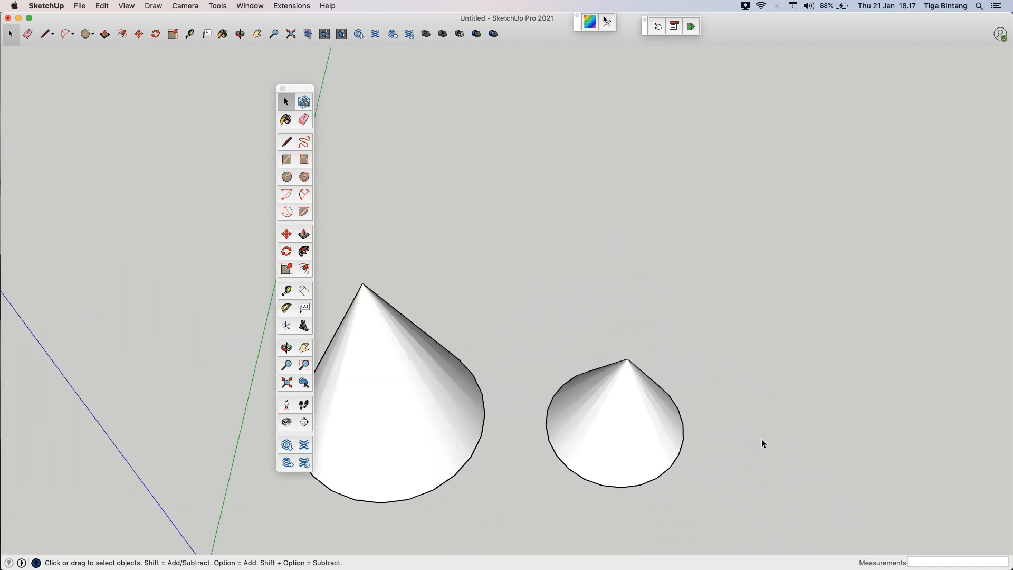
pyautogui.press('o')
pyautogui.moveTo(779, 506); pyautogui.dragTo(746, 369)
pyautogui.press('space')
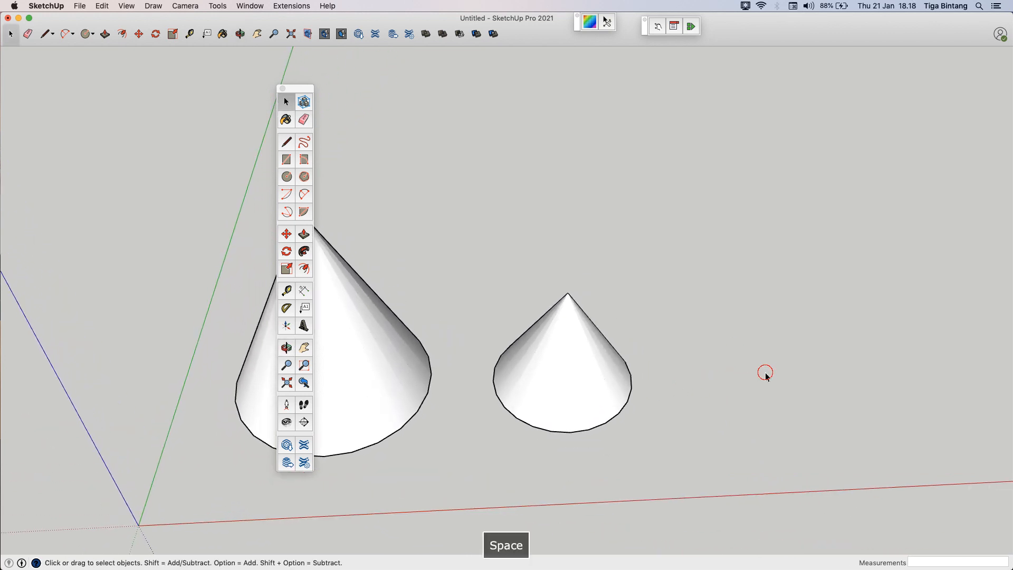
pyautogui.press('c')
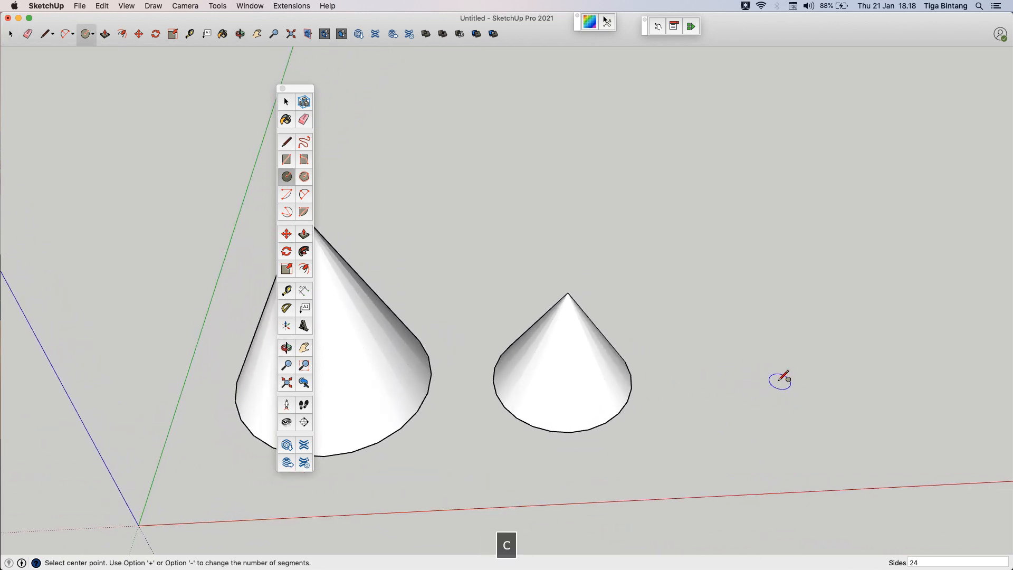
pyautogui.click(754, 387)
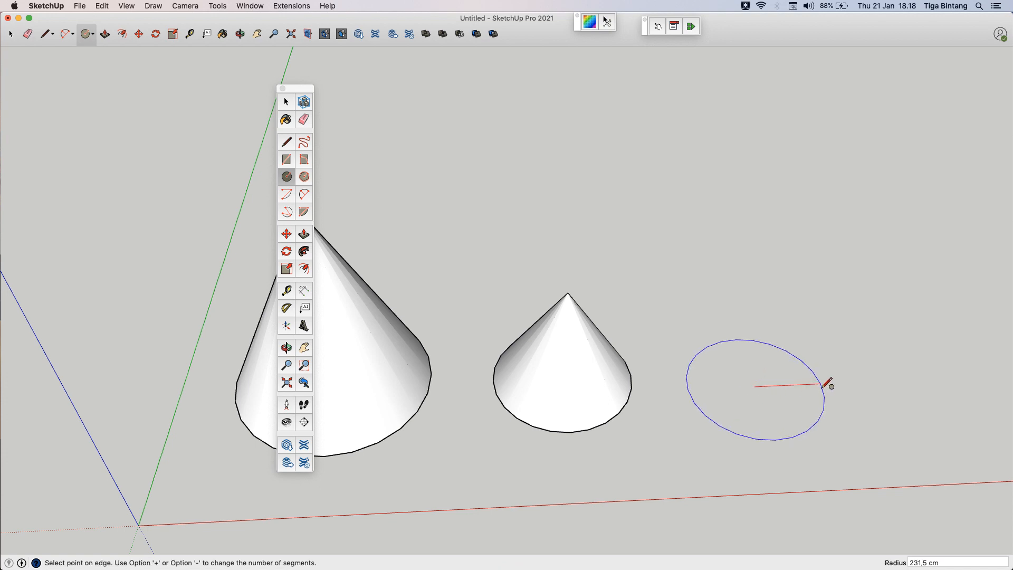
pyautogui.click(826, 386)
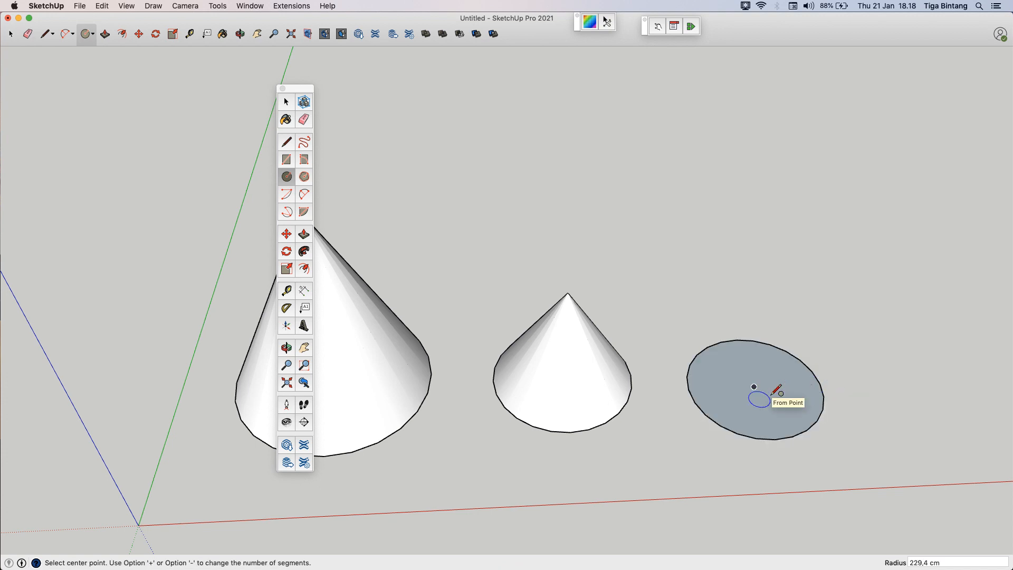
# Step: Draw an upright right triangle from the third circle's centre out to its edge, with a sloping side of about 511 cm
pyautogui.press('l')
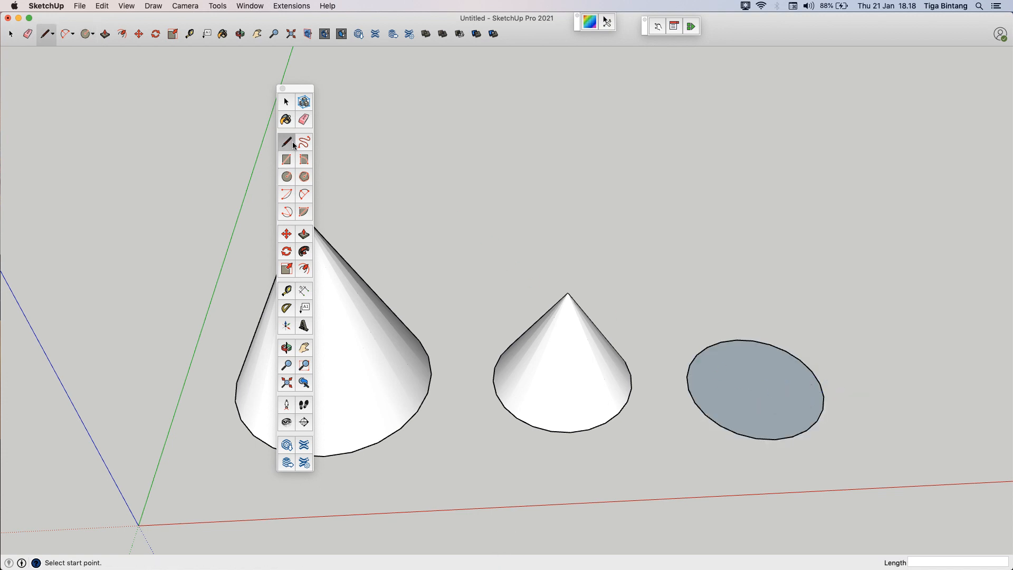
pyautogui.click(754, 387)
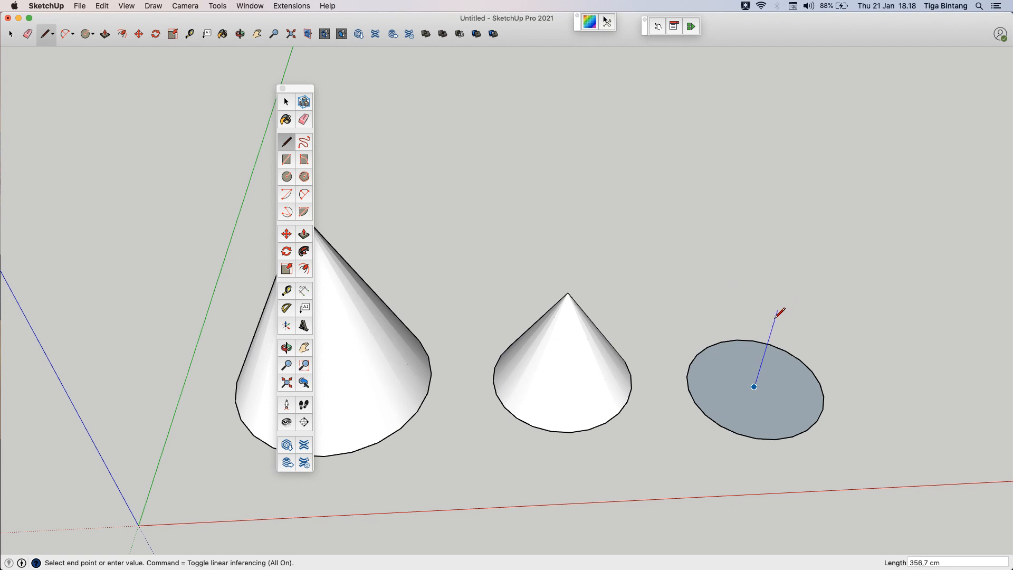
pyautogui.click(785, 286)
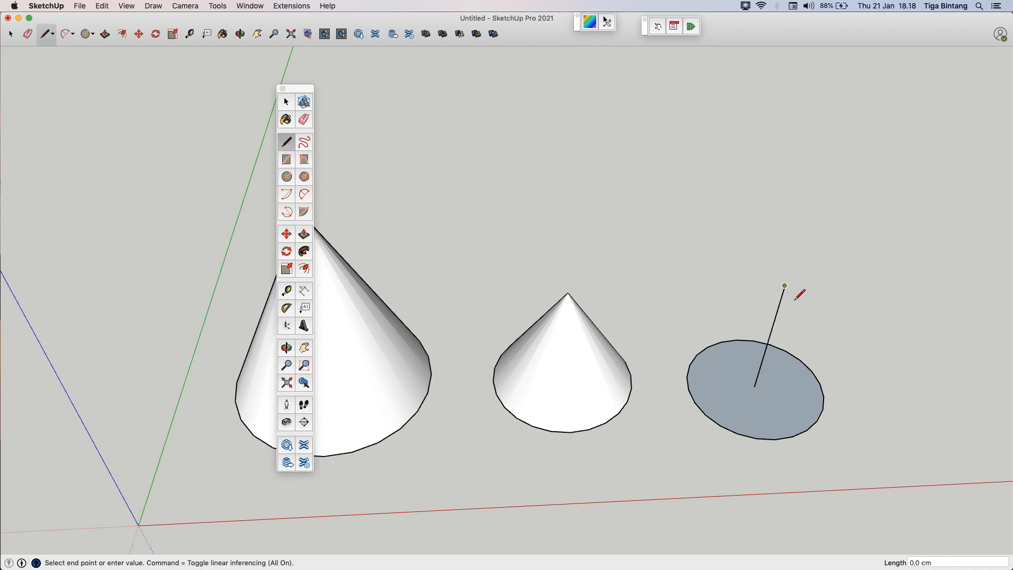
pyautogui.click(819, 384)
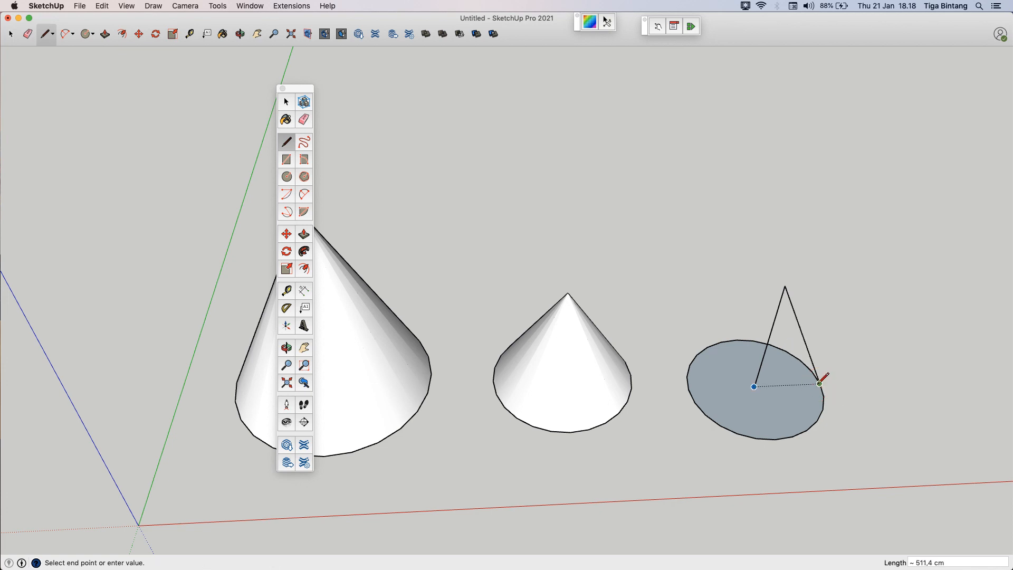
pyautogui.click(753, 386)
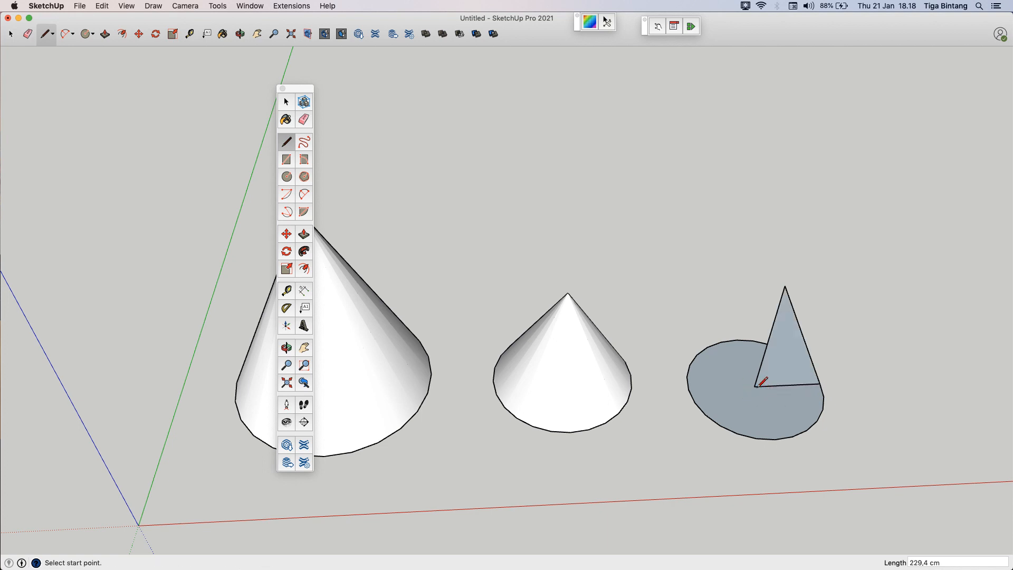
pyautogui.press('space')
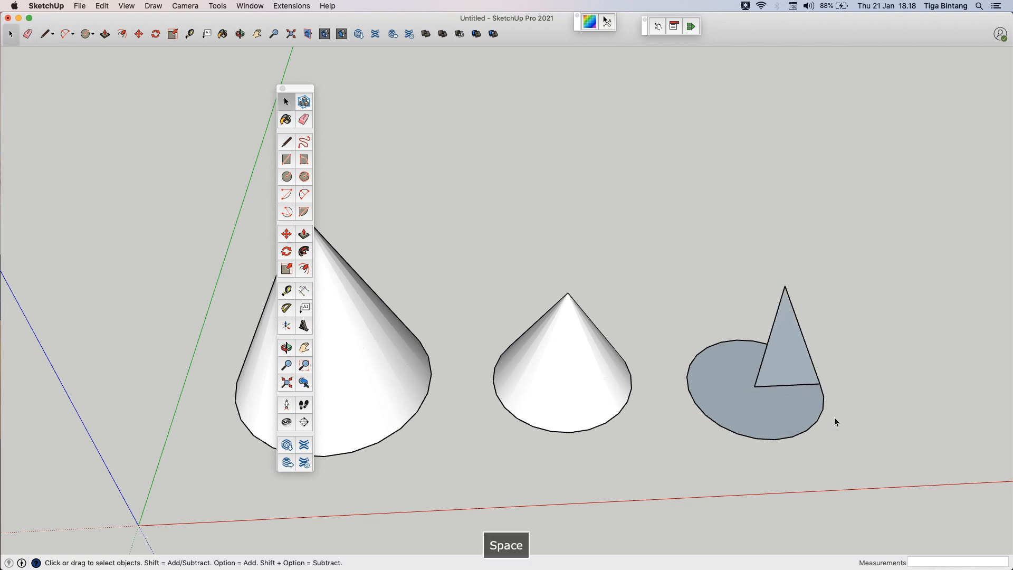
# Step: Sweep the triangle around the third circle with Follow Me to form a cone
pyautogui.click(778, 418)
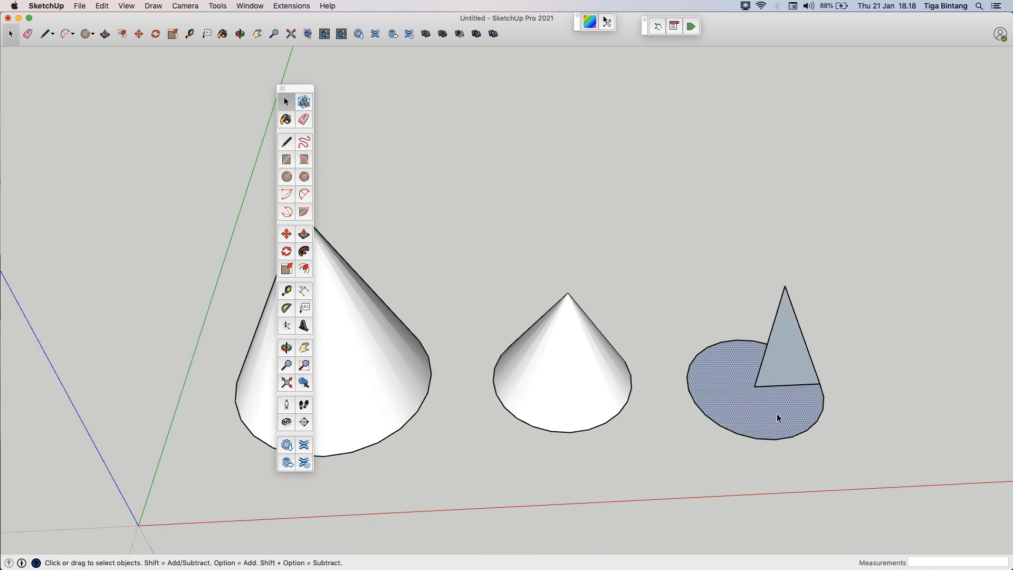
pyautogui.click(305, 252)
pyautogui.click(792, 353)
pyautogui.press('space')
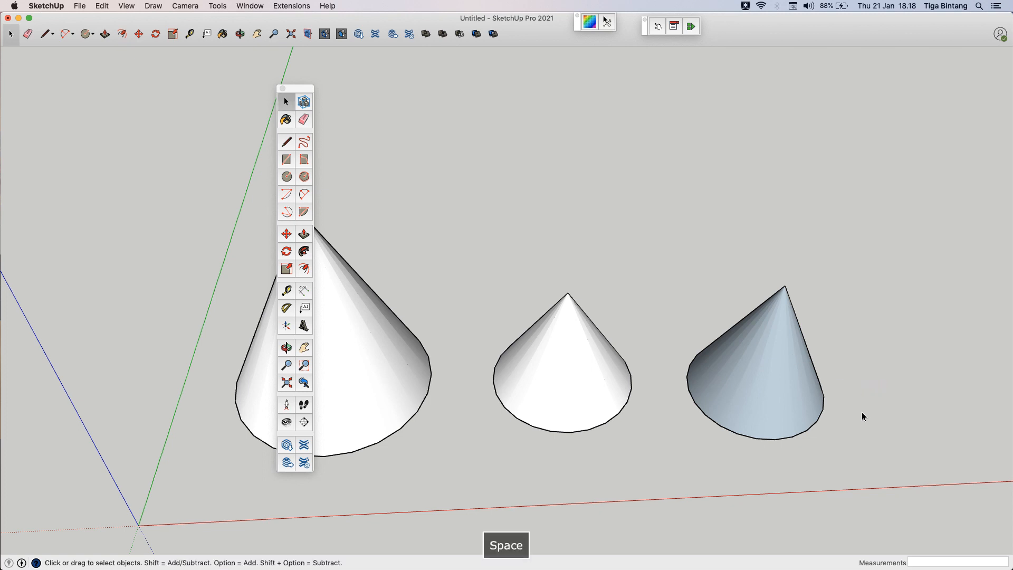
# Step: Reverse the faces of the third cone so its white front side points outward
pyautogui.press('o')
pyautogui.moveTo(793, 413); pyautogui.dragTo(676, 358)
pyautogui.press('space')
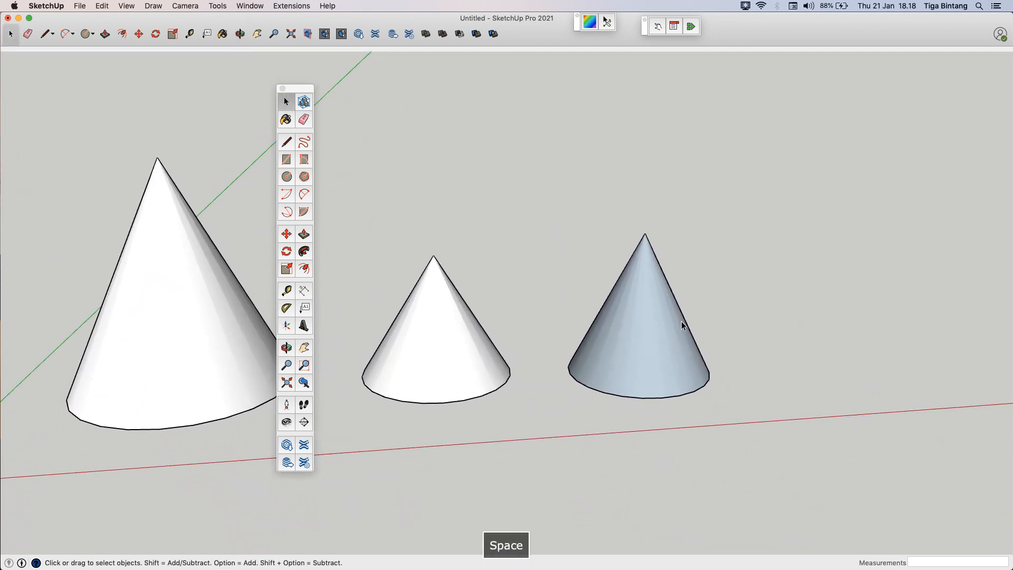
pyautogui.click(644, 343)
pyautogui.rightClick(644, 344)
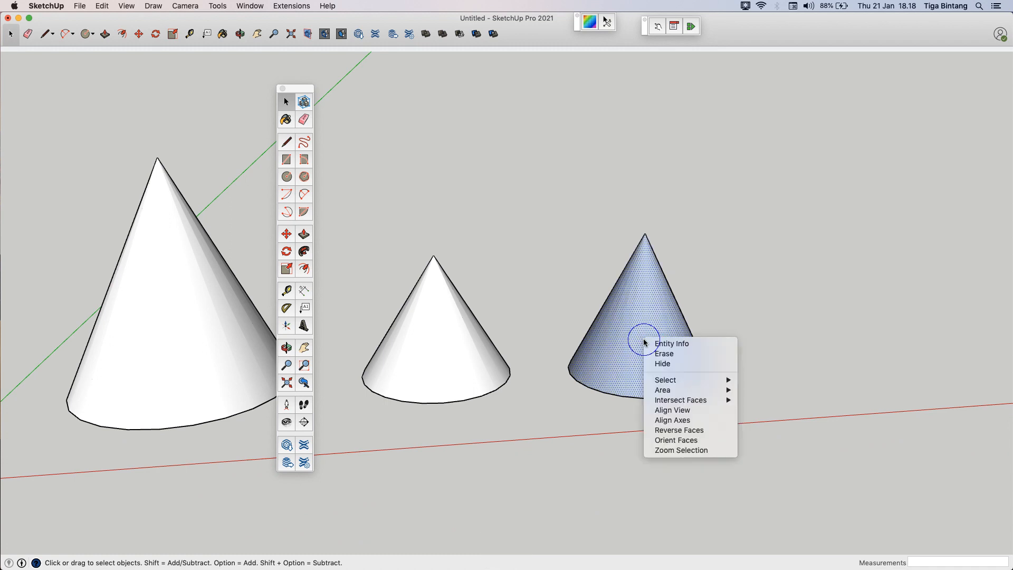
pyautogui.click(723, 430)
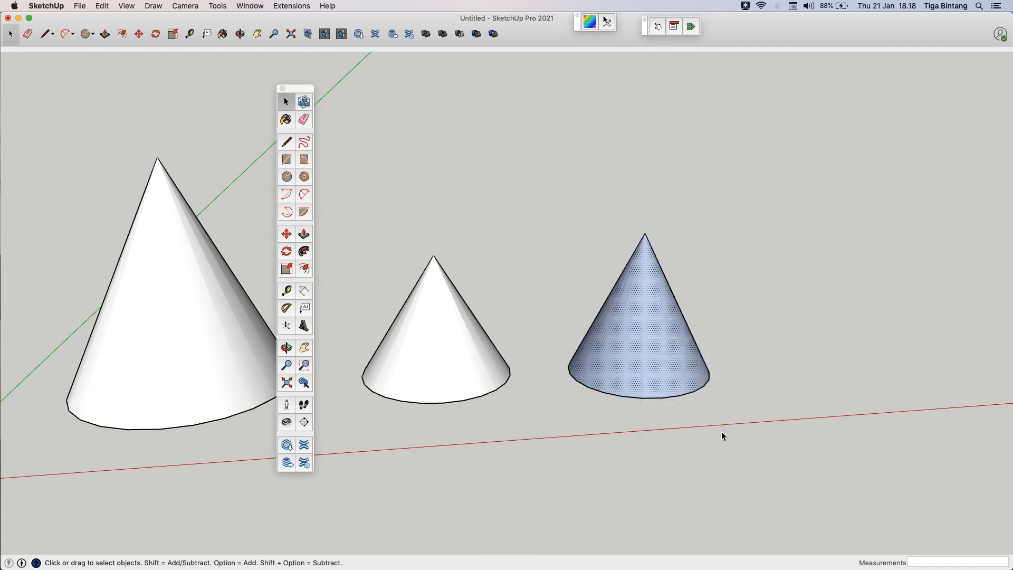
pyautogui.click(748, 382)
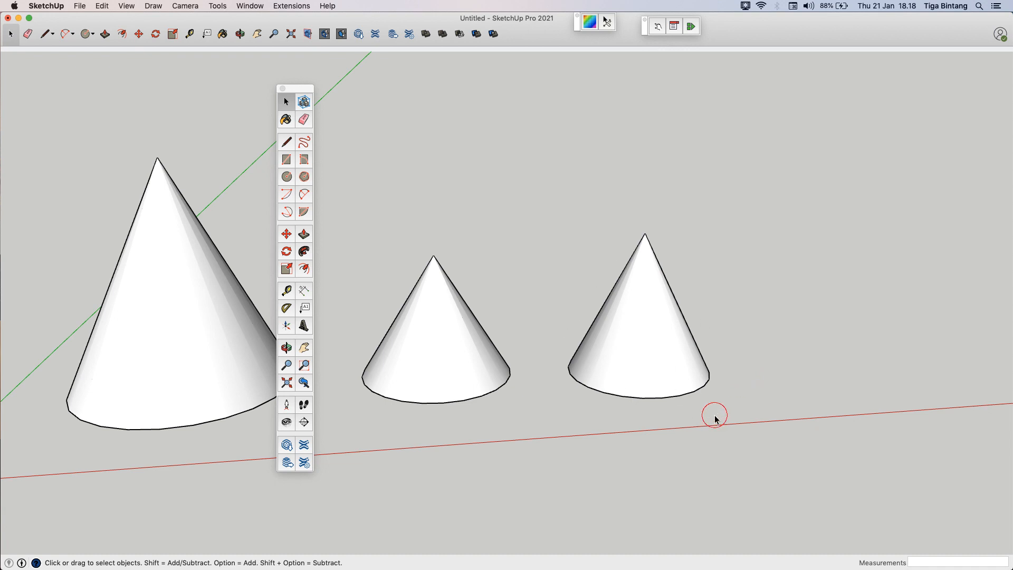
# Step: Close the open underside of the third cone by drawing a line across its base between two rim endpoints
pyautogui.press('o')
pyautogui.moveTo(638, 372); pyautogui.dragTo(753, 289)
pyautogui.moveTo(612, 303); pyautogui.dragTo(712, 260)
pyautogui.moveTo(792, 289); pyautogui.dragTo(716, 294)
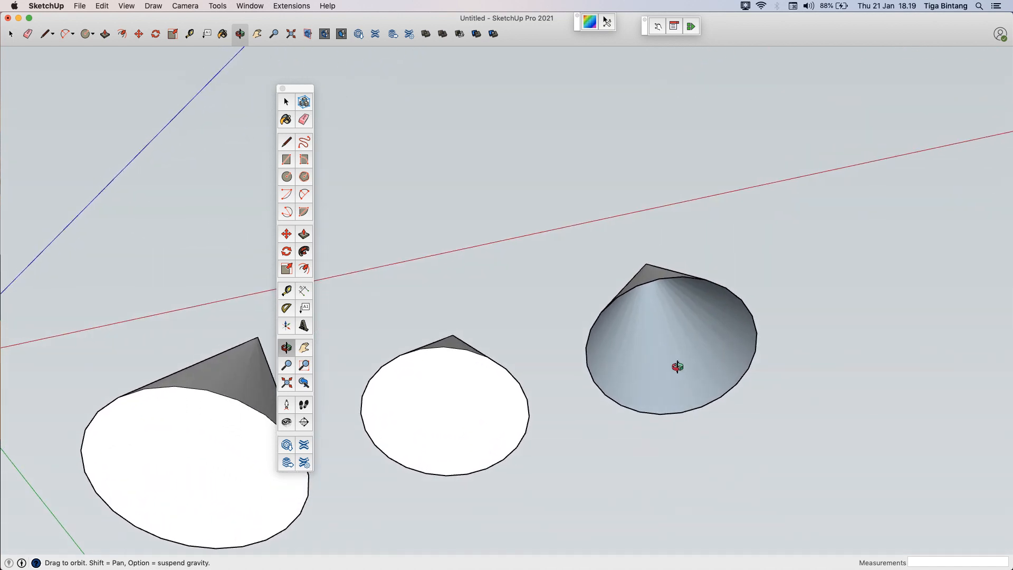
pyautogui.press('l')
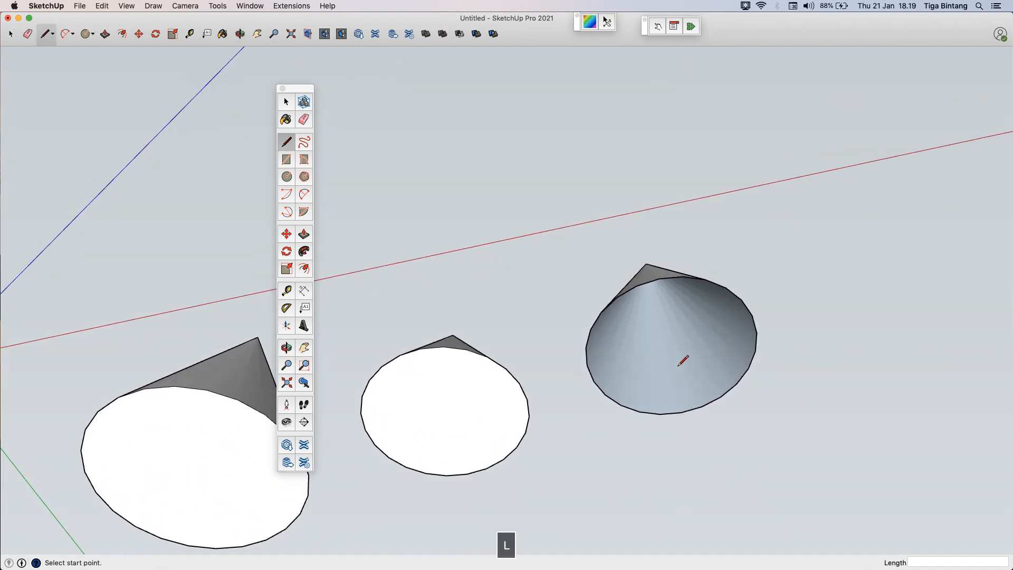
pyautogui.click(754, 324)
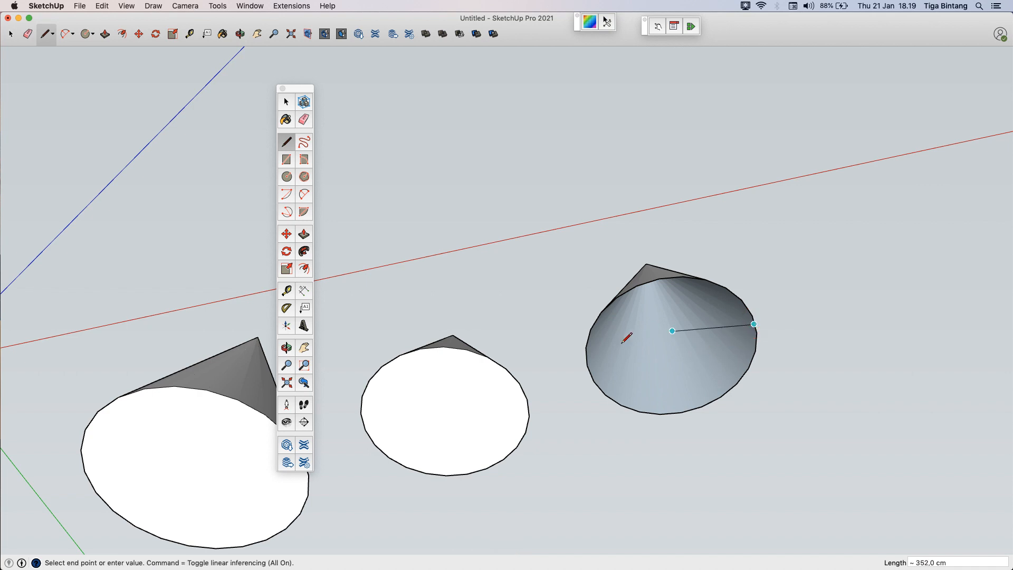
pyautogui.click(590, 372)
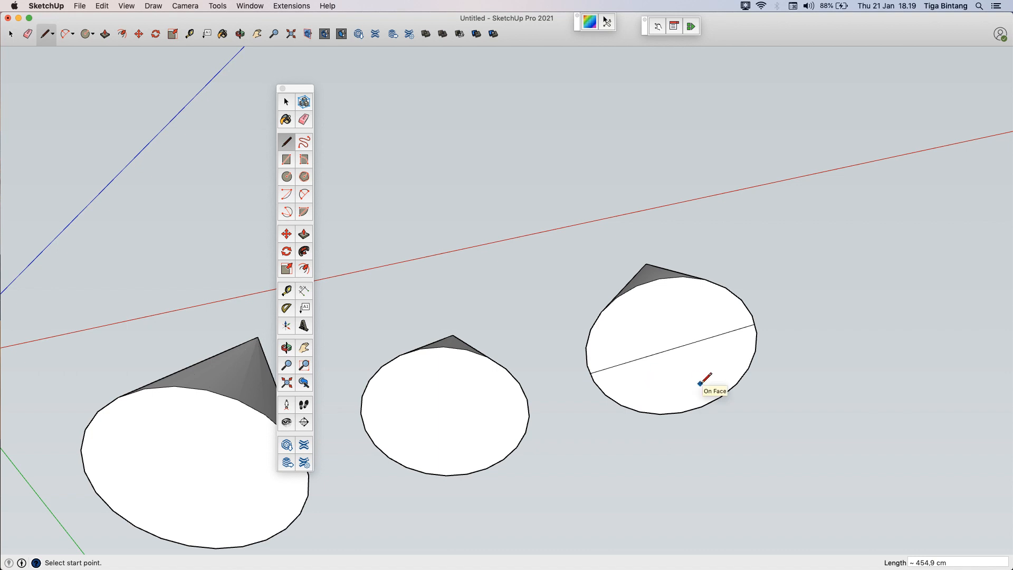
# Step: Erase the dividing line across the third cone's base to leave a single face
pyautogui.press('e')
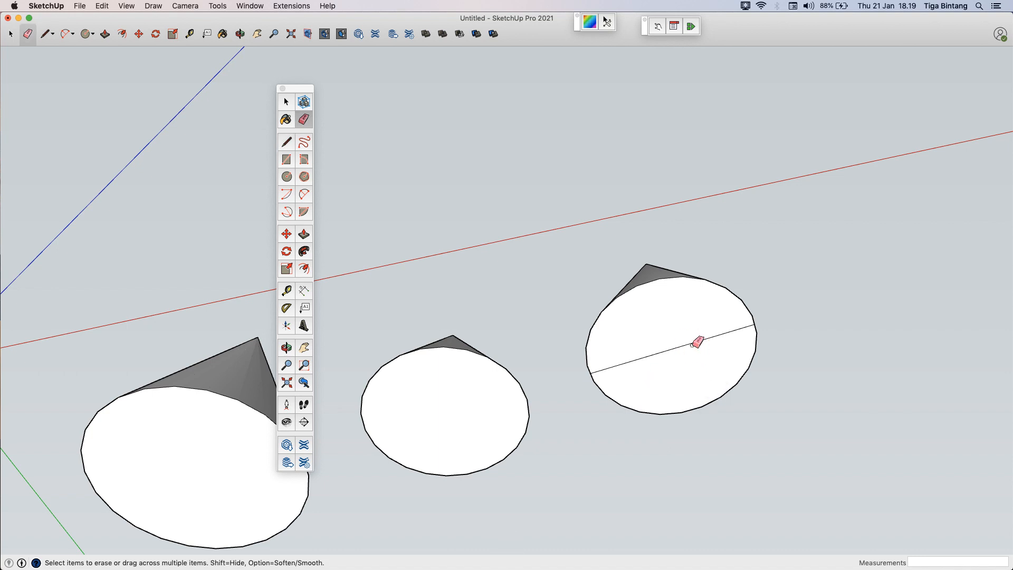
pyautogui.click(692, 344)
pyautogui.press('space')
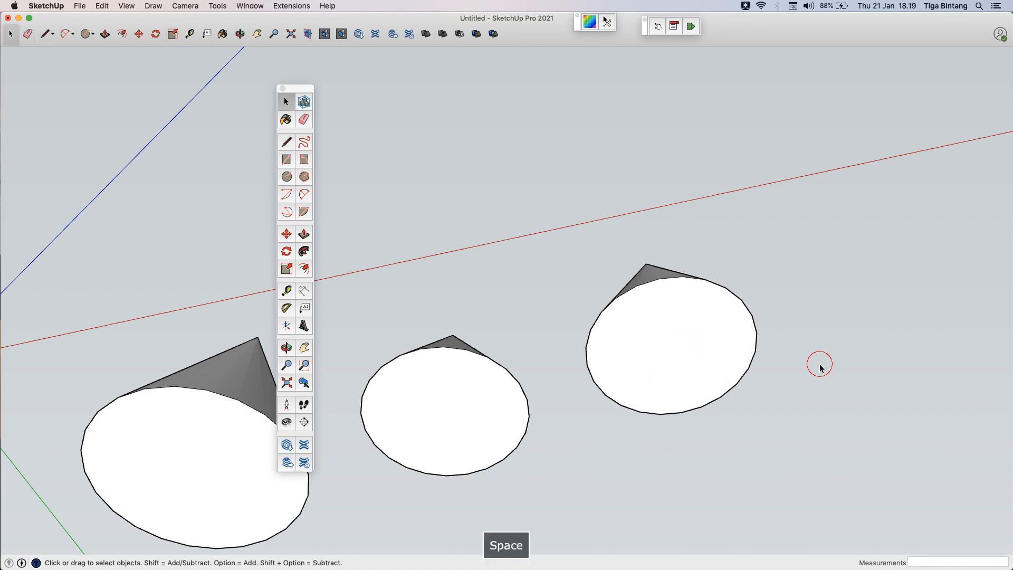
# Step: Delete the base face of the middle cone
pyautogui.click(717, 356)
pyautogui.click(451, 419)
pyautogui.click(168, 471)
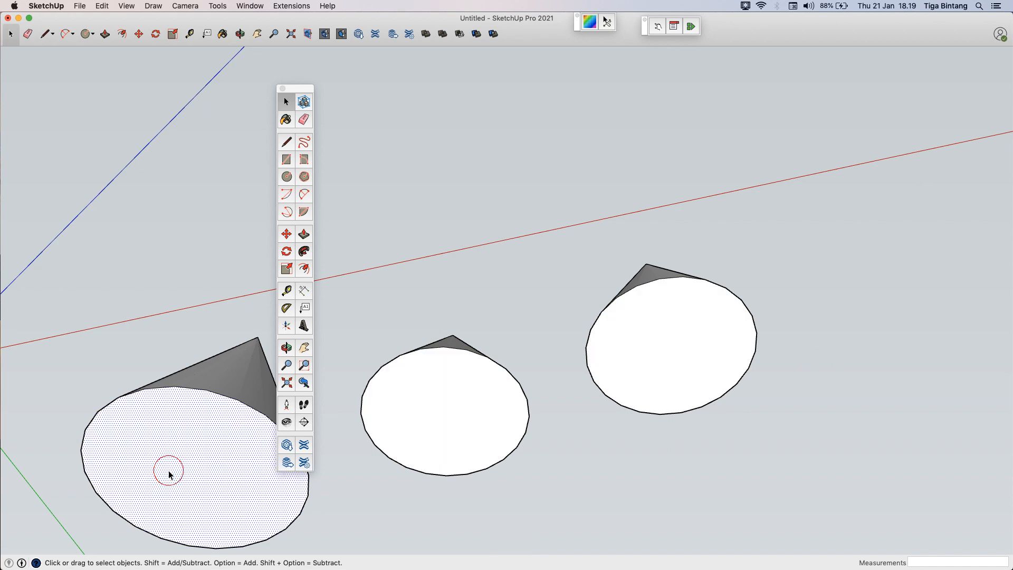
pyautogui.click(466, 448)
pyautogui.press('Delete')
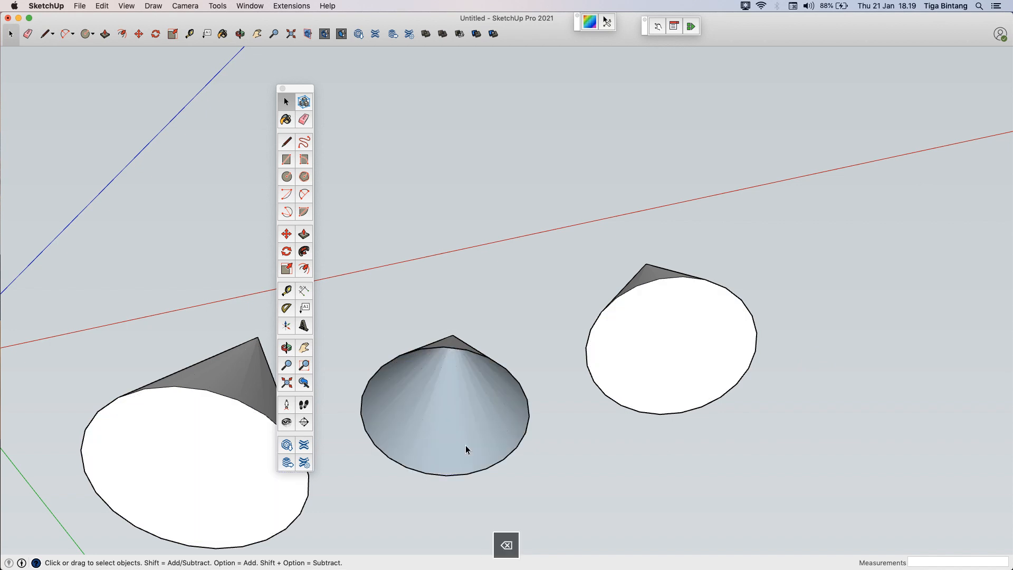
pyautogui.press('o')
pyautogui.moveTo(473, 405); pyautogui.dragTo(719, 346)
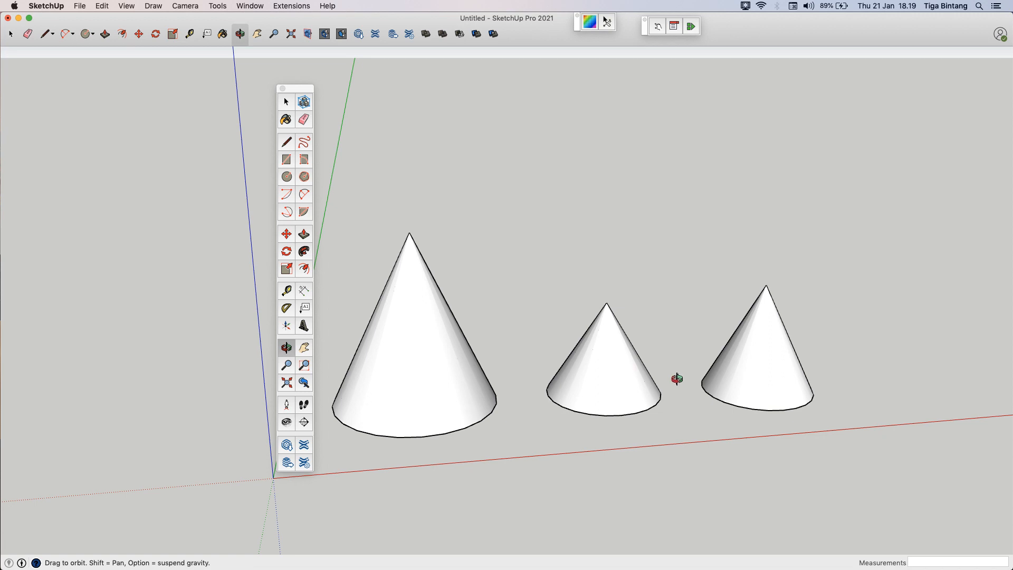
pyautogui.moveTo(676, 380); pyautogui.dragTo(600, 376)
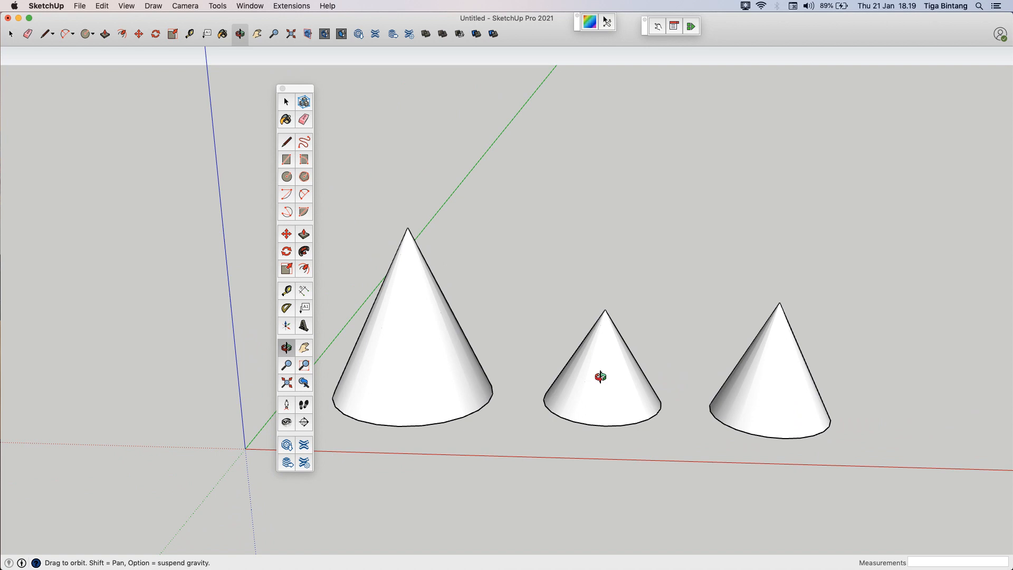